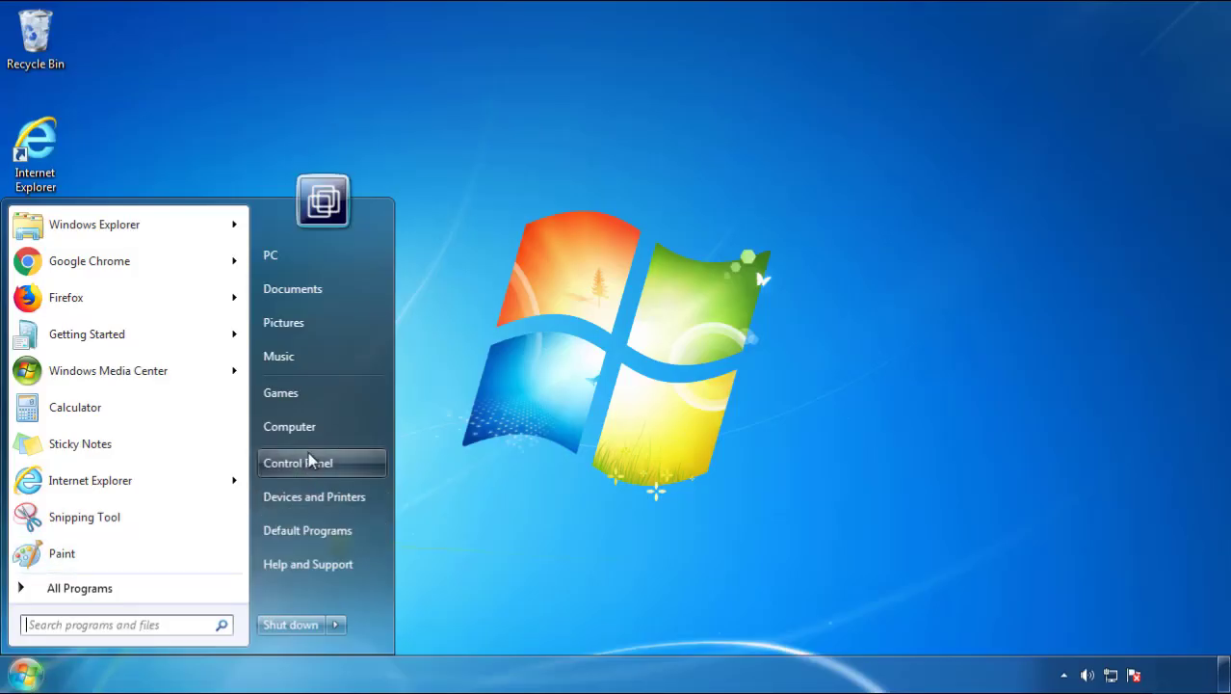
# Open the list of installed programs in Control Panel and sort it by installation date, newest first.
pyautogui.click(308, 459)
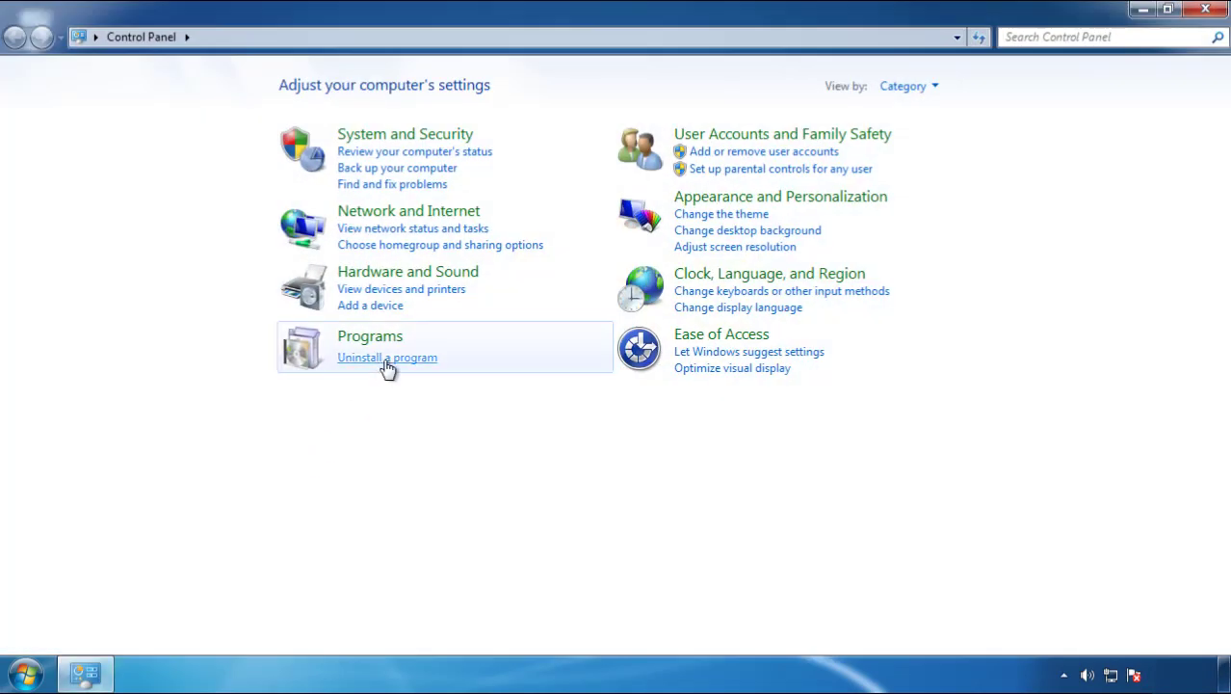
pyautogui.click(385, 360)
pyautogui.click(725, 186)
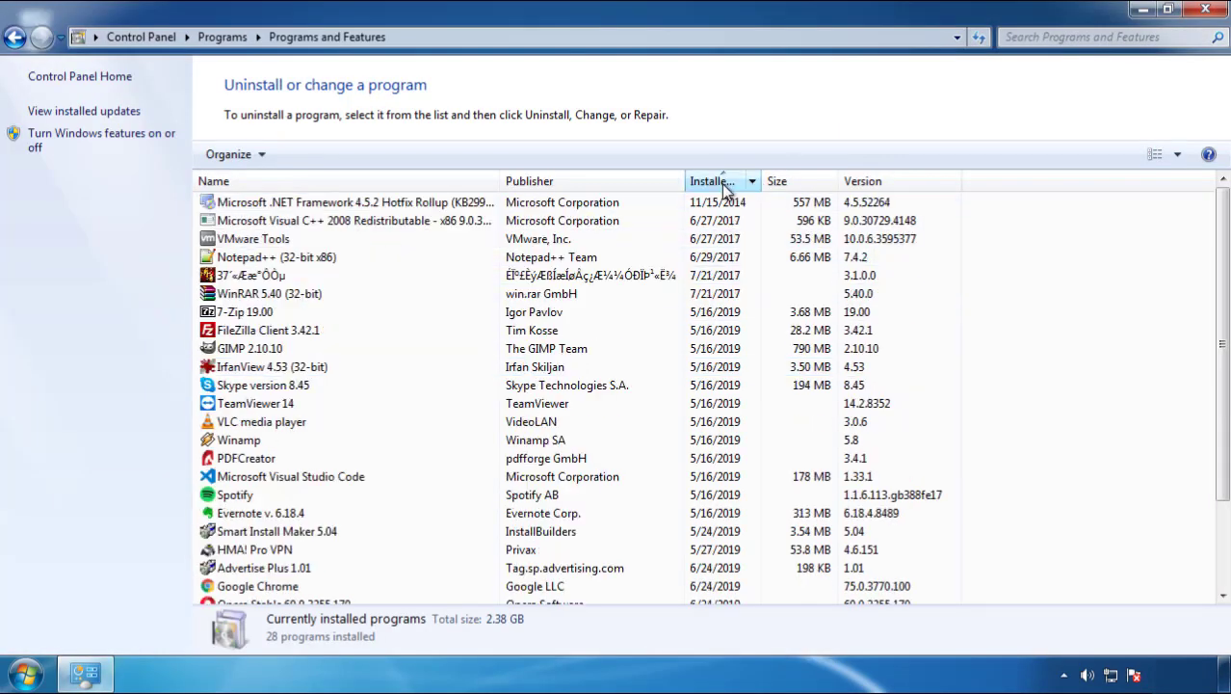
pyautogui.click(726, 186)
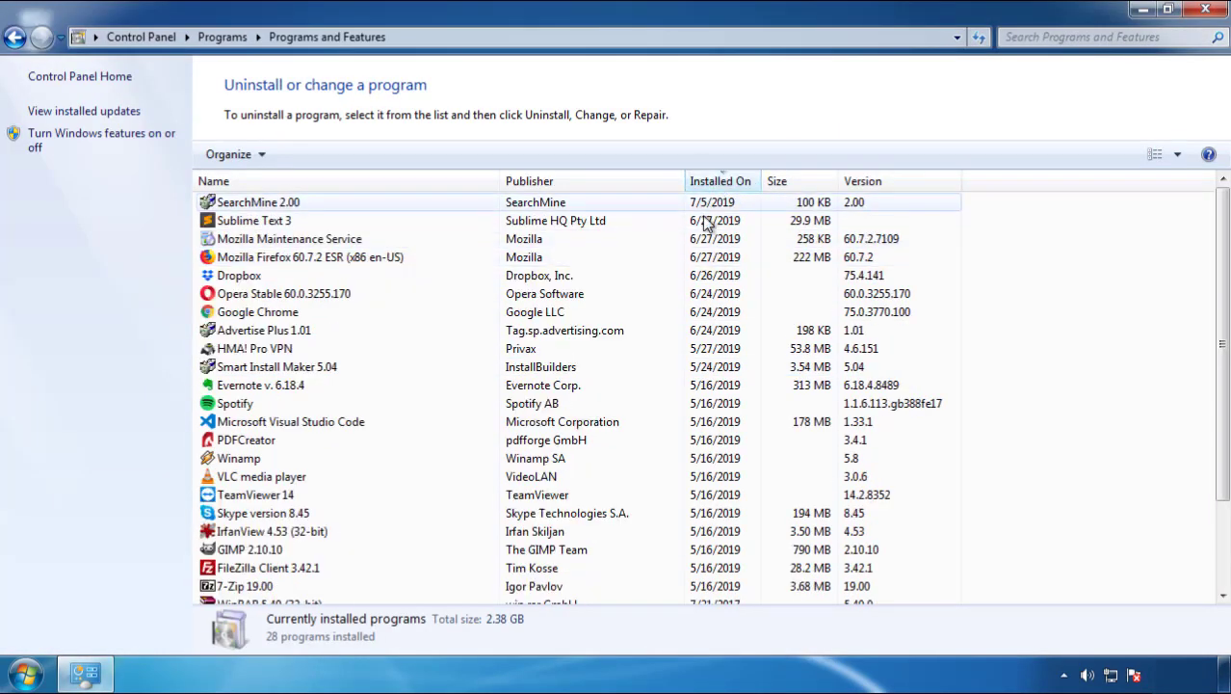
# Uninstall SearchMine 2.00 from the computer and close the installed programs window.
pyautogui.click(260, 204)
pyautogui.click(307, 154)
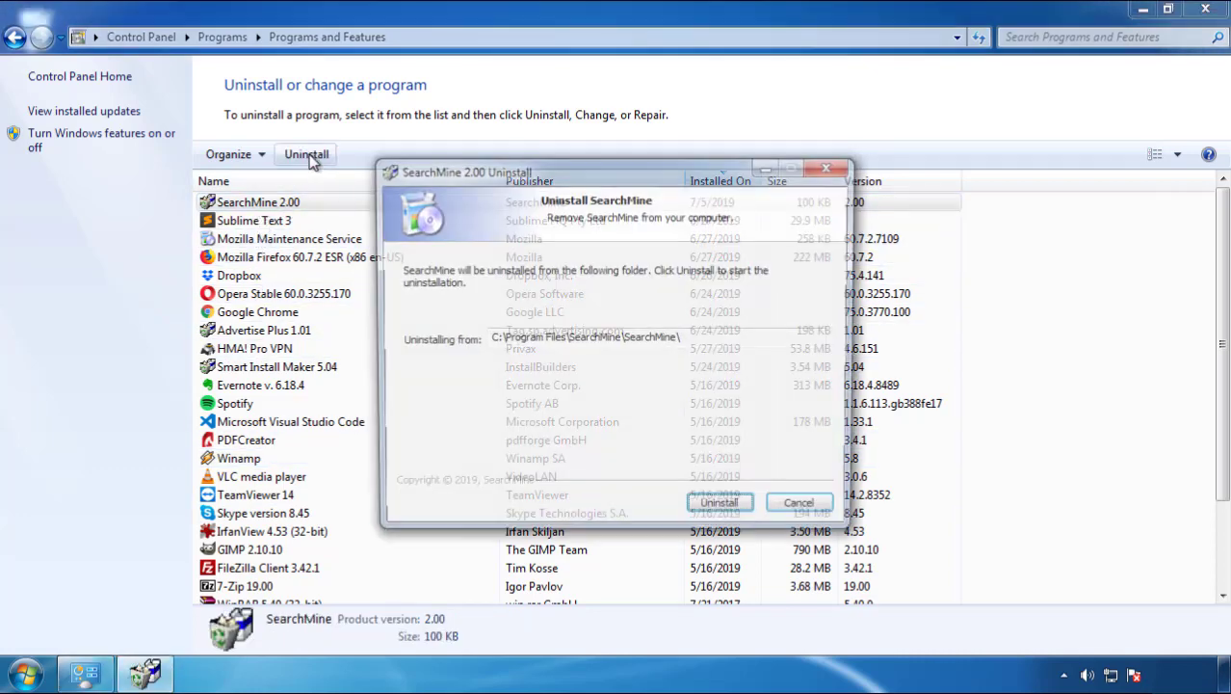
pyautogui.click(715, 509)
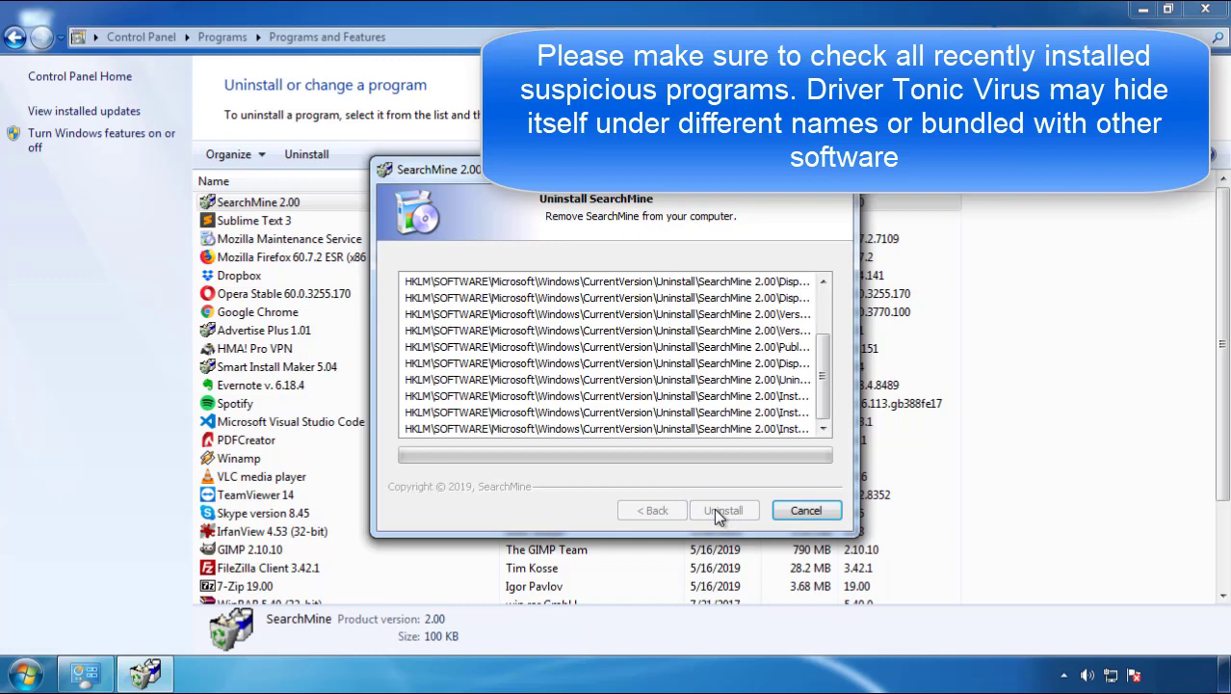
pyautogui.click(714, 509)
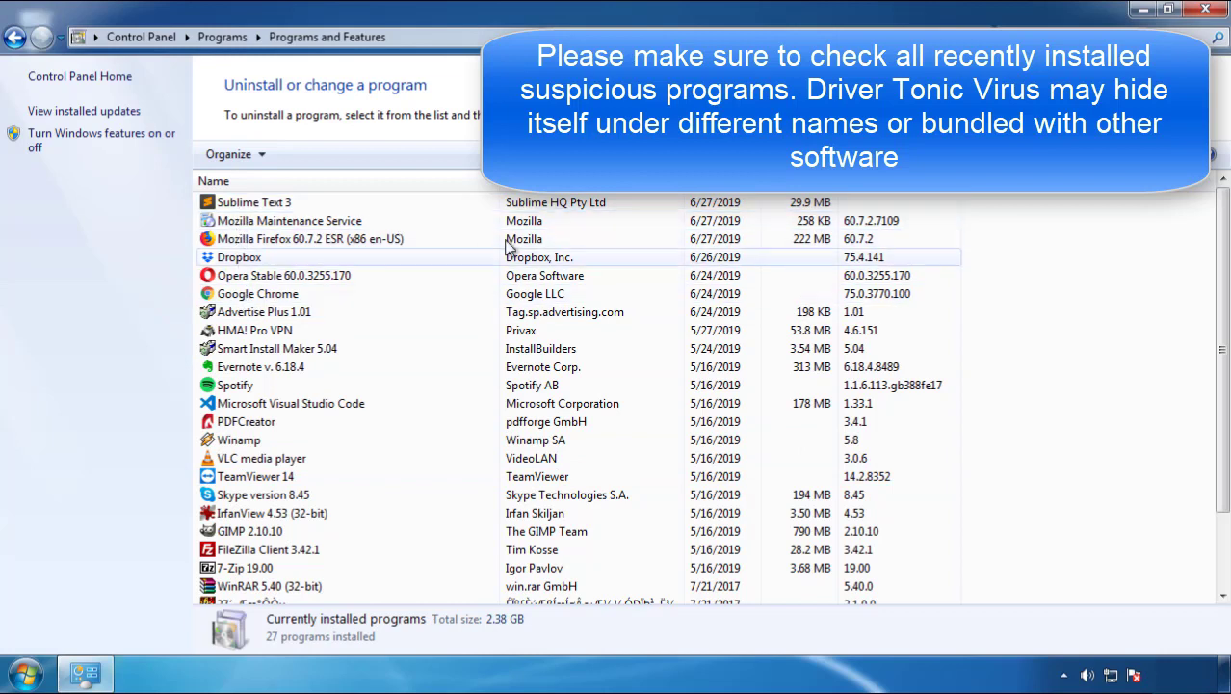
pyautogui.click(1207, 11)
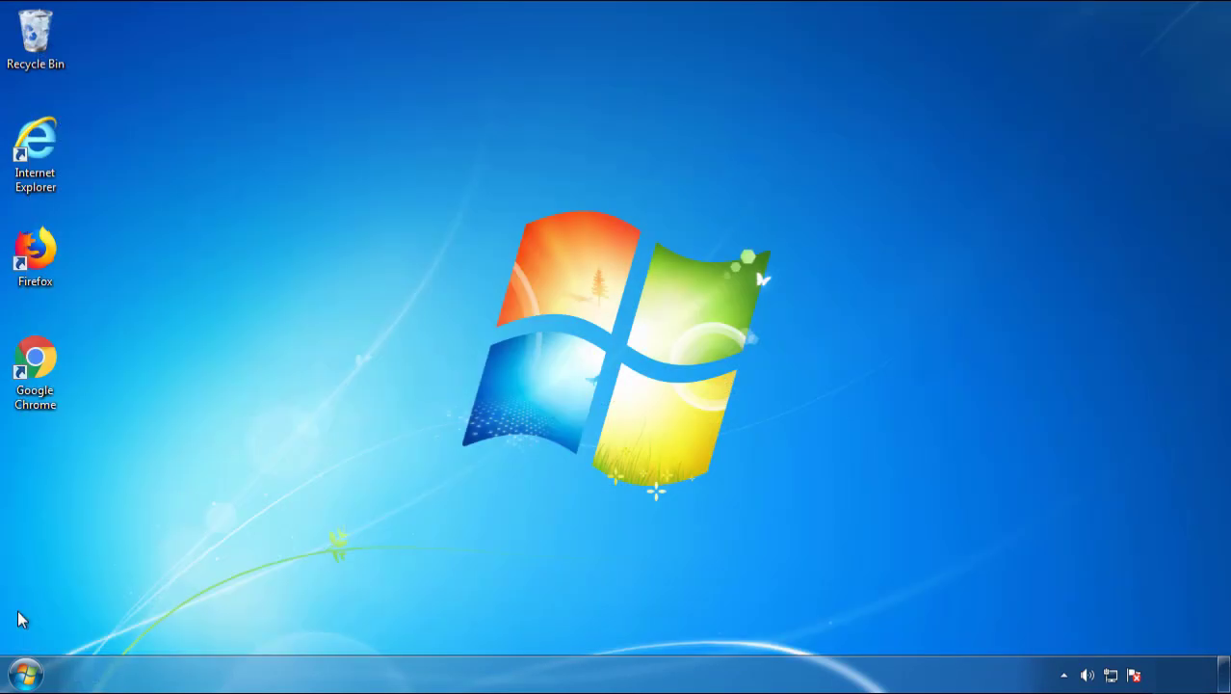
# Restart the computer and boot Windows 7 into Safe Mode from the Advanced Boot Options.
pyautogui.click(25, 672)
pyautogui.click(334, 625)
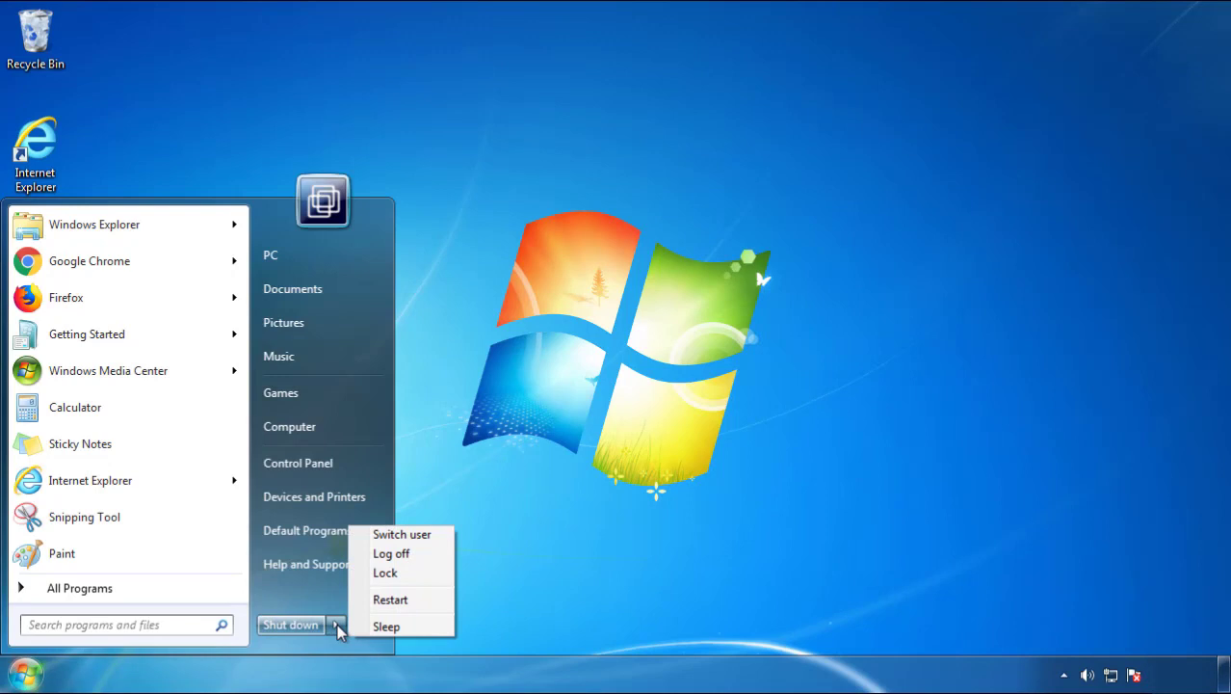
pyautogui.click(641, 559)
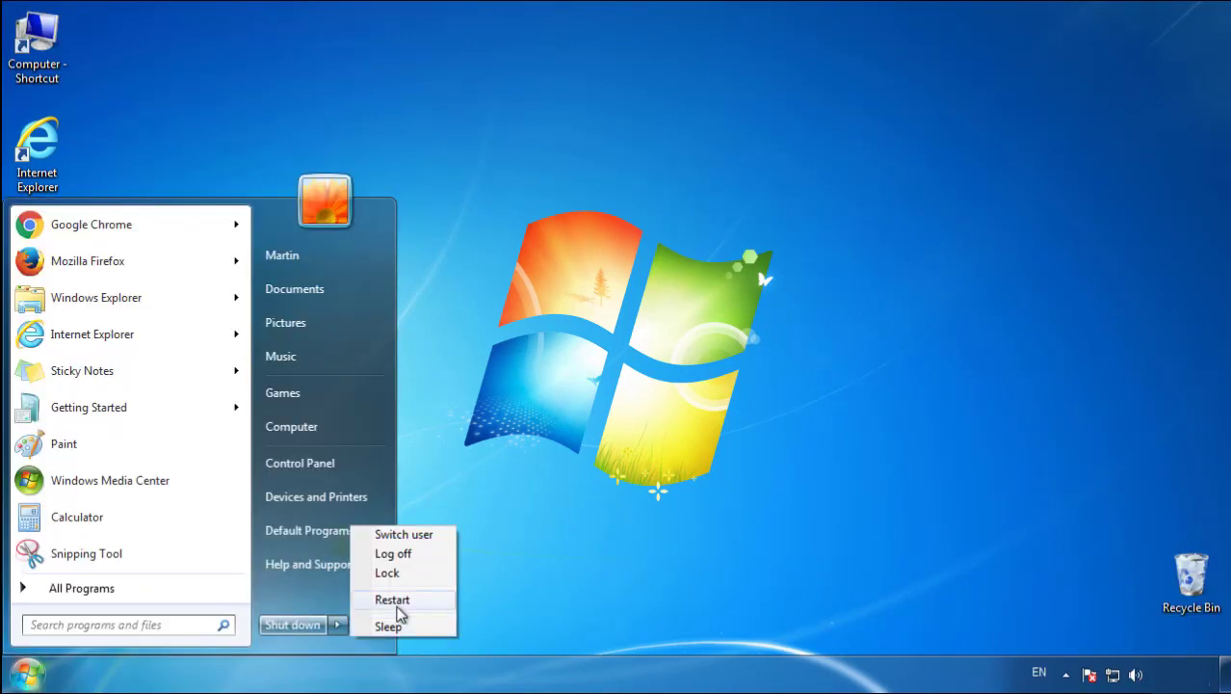
pyautogui.click(398, 607)
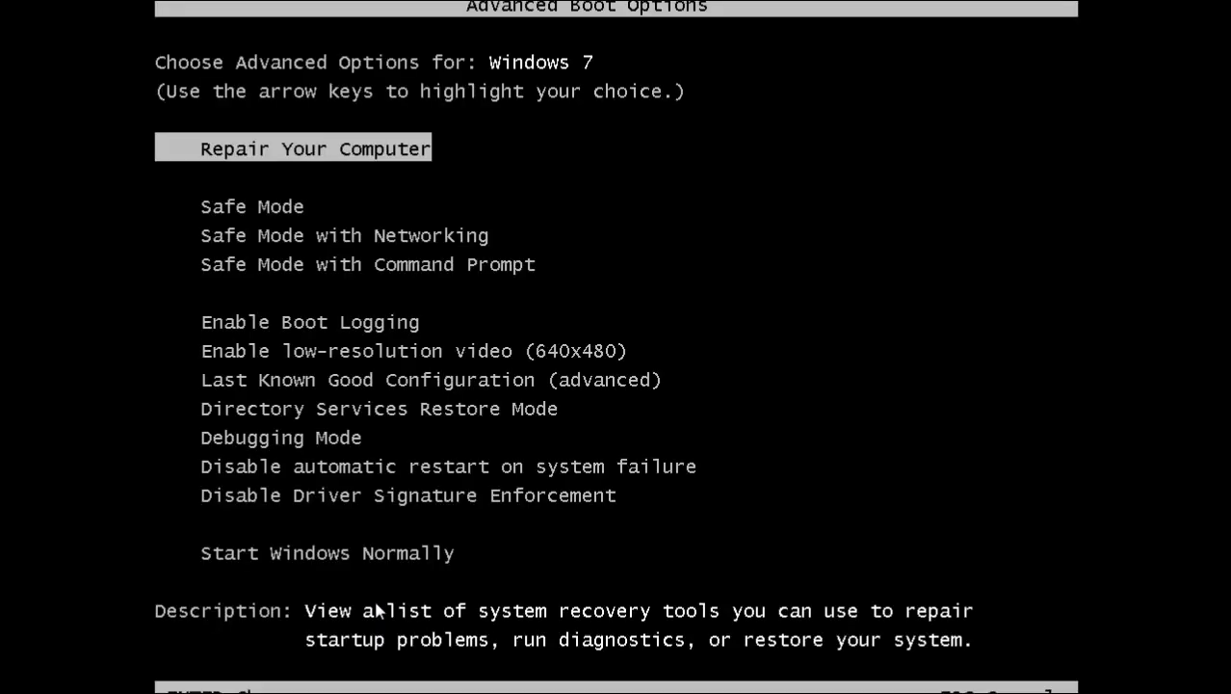
pyautogui.press('Down')
pyautogui.press('Return')
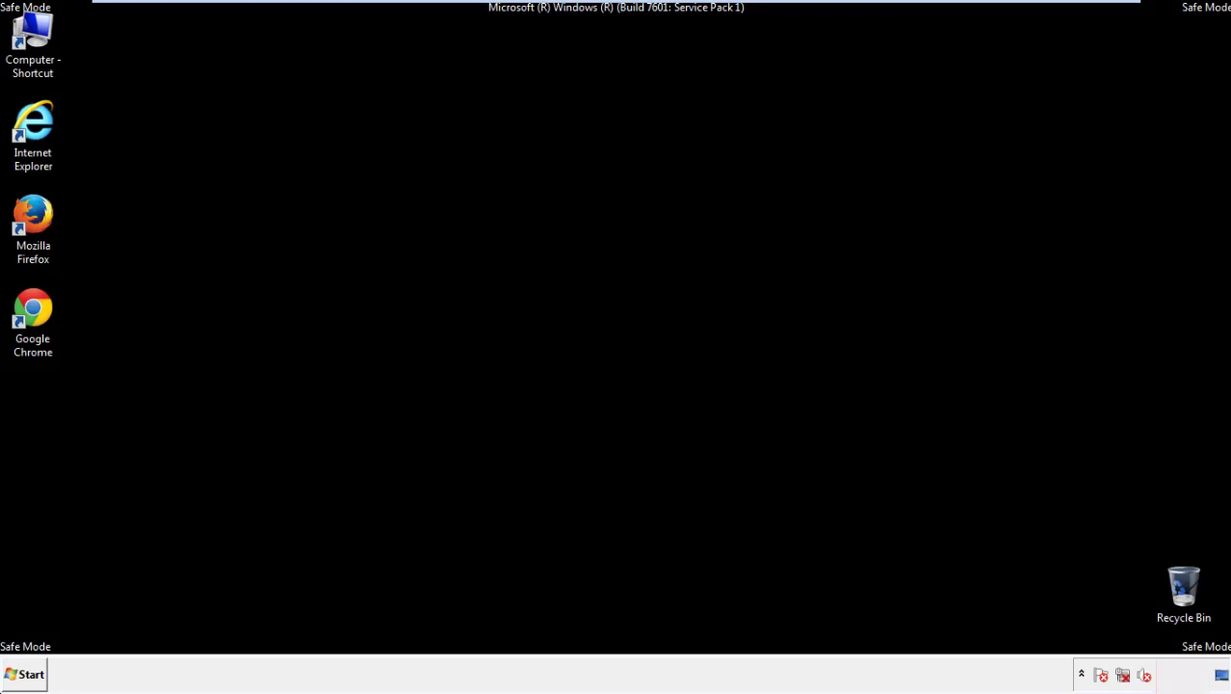
# Open Mozilla Firefox and decline making it the default browser for now.
pyautogui.doubleClick(39, 220)
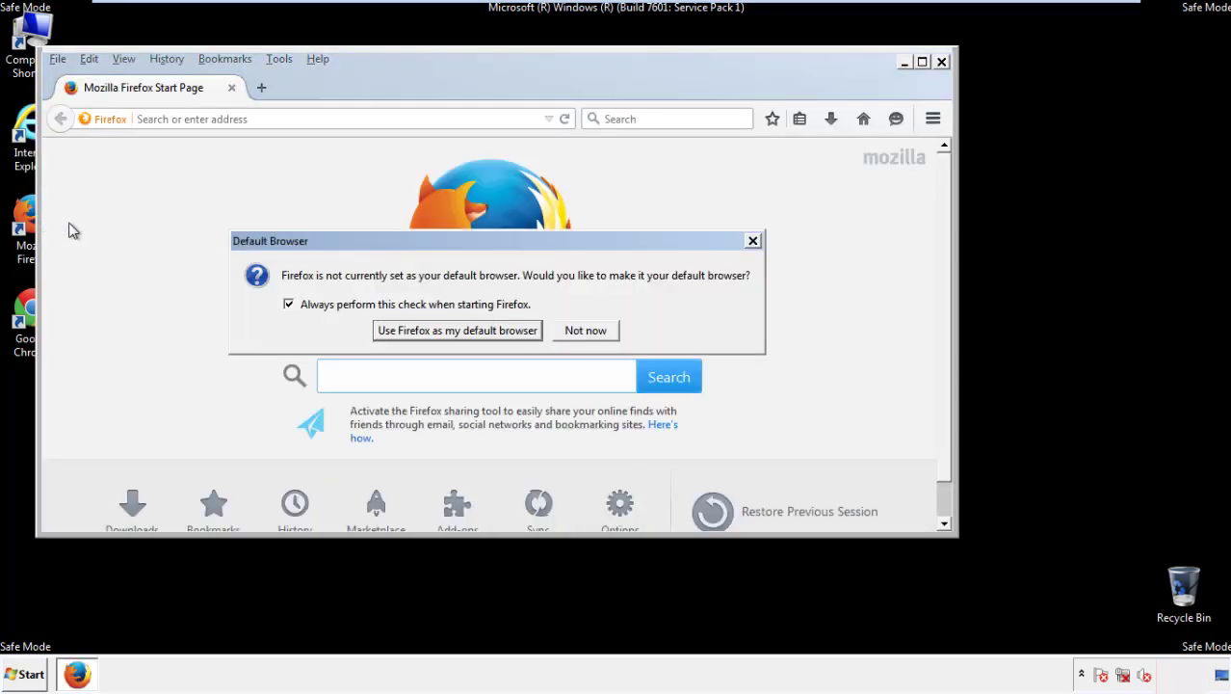
pyautogui.click(587, 330)
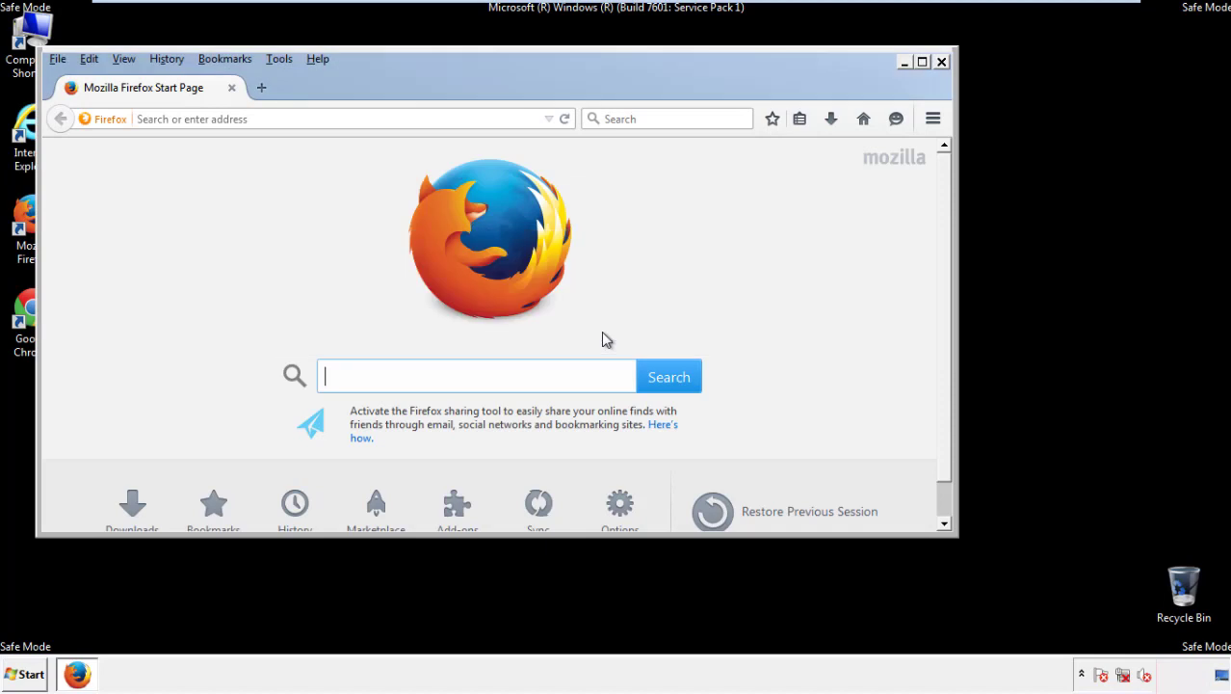
# Hide the Firefox menu bar and show it again.
pyautogui.rightClick(374, 83)
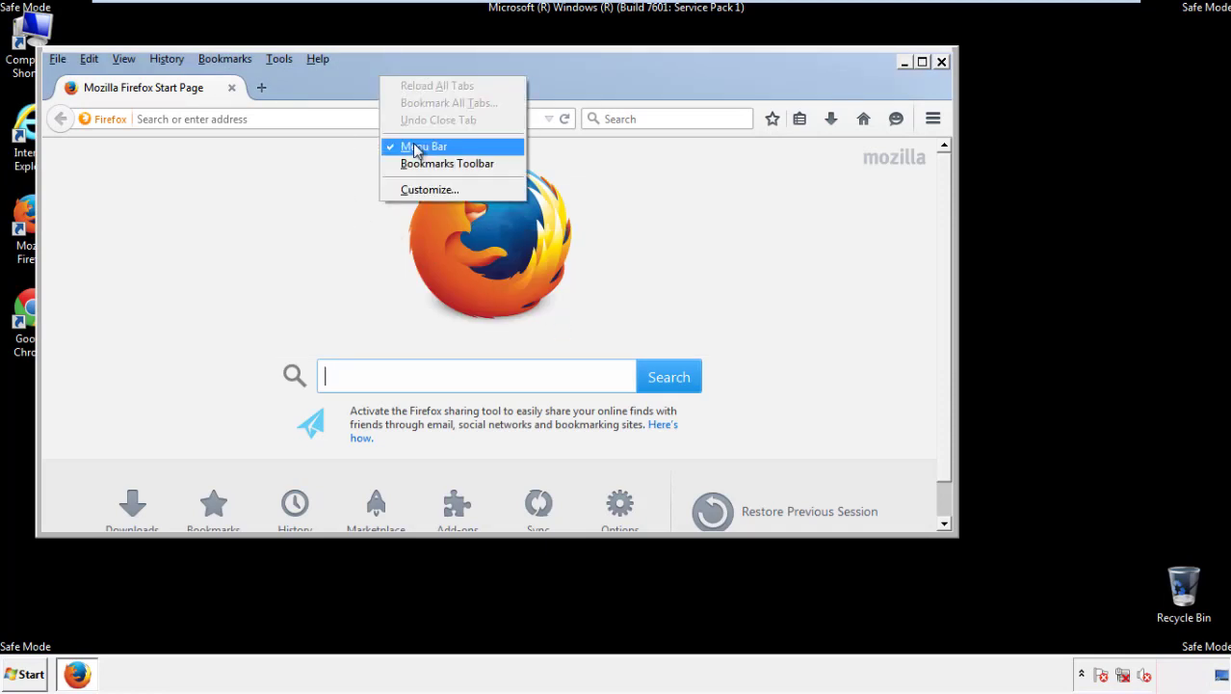
pyautogui.click(414, 146)
pyautogui.rightClick(390, 83)
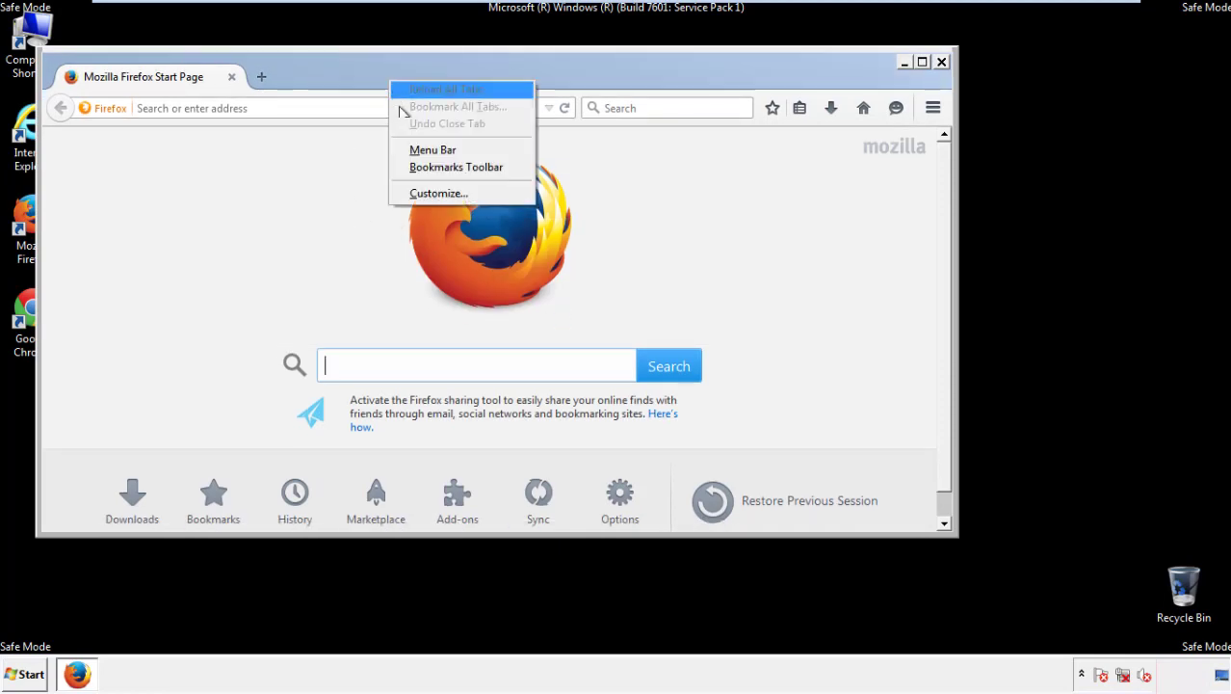
pyautogui.click(414, 151)
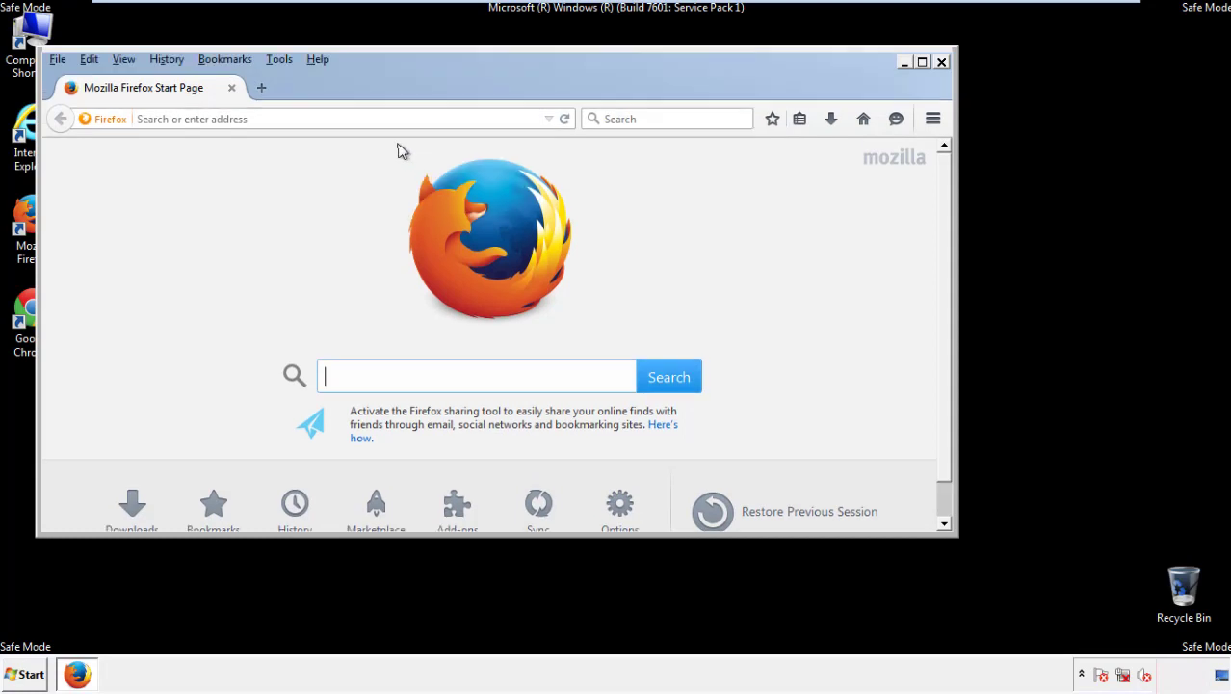
# Clear the Firefox history for the time range Everything, keeping Offline Website Data and Site Preferences among the items to clear.
pyautogui.click(172, 62)
pyautogui.click(186, 97)
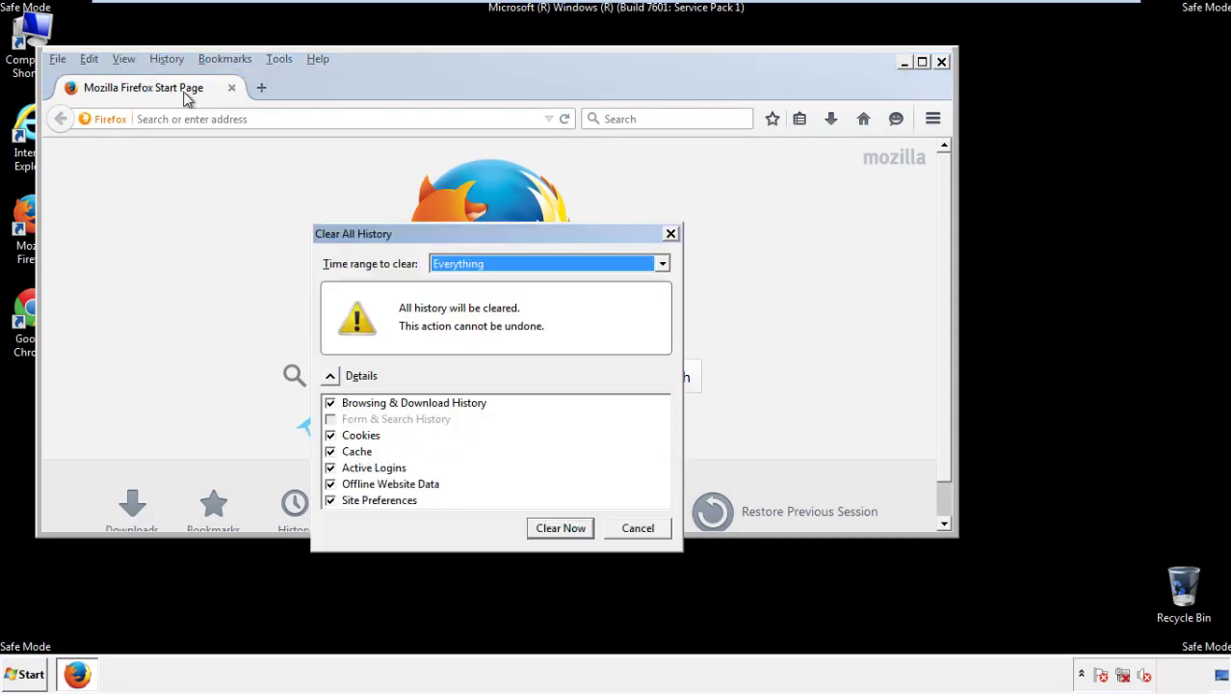
pyautogui.click(457, 266)
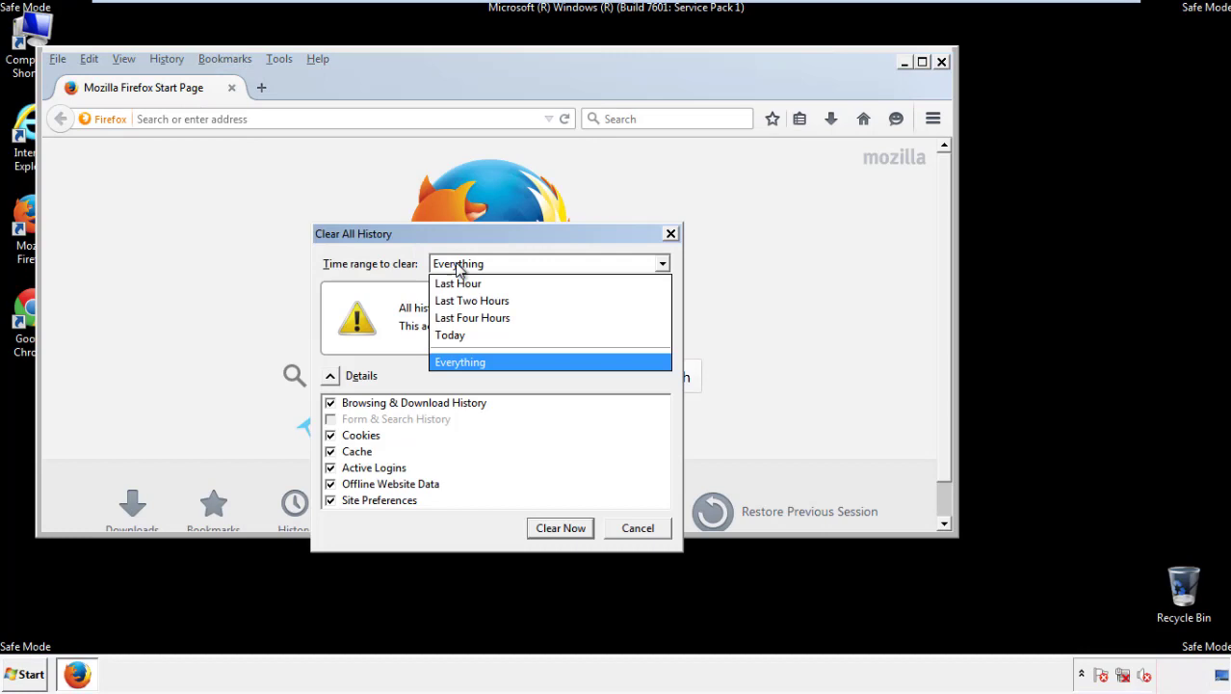
pyautogui.click(463, 361)
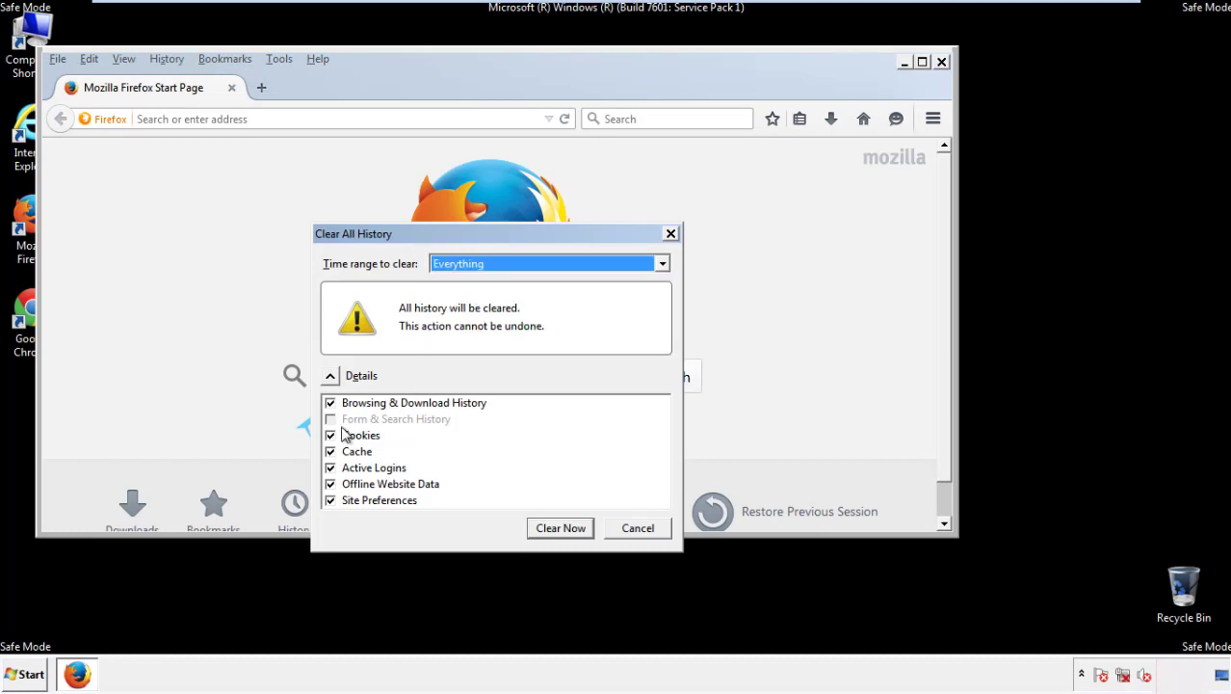
pyautogui.click(330, 483)
pyautogui.click(329, 483)
pyautogui.click(330, 501)
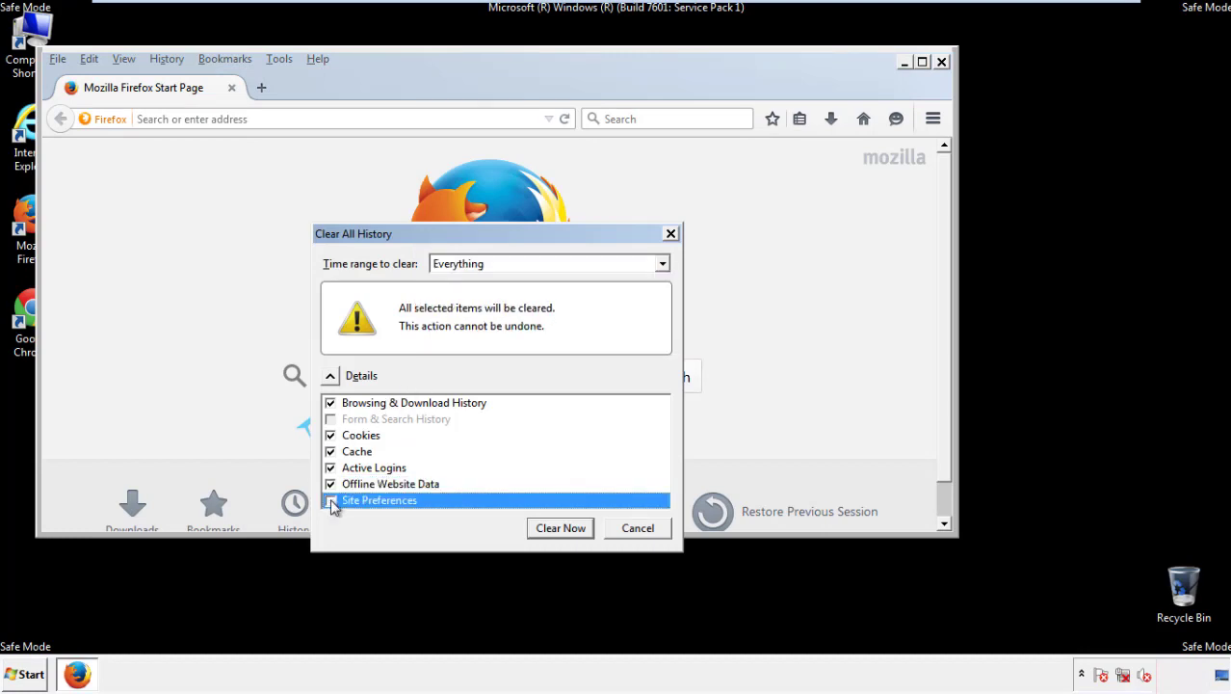
pyautogui.click(331, 500)
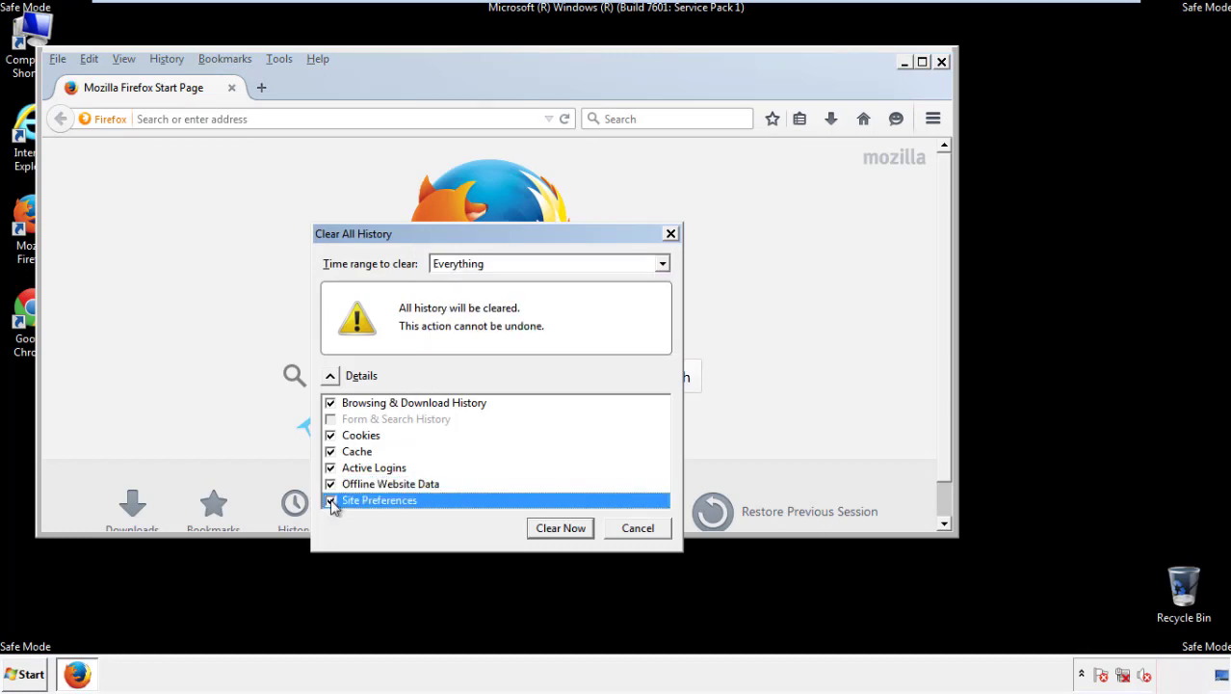
pyautogui.click(559, 530)
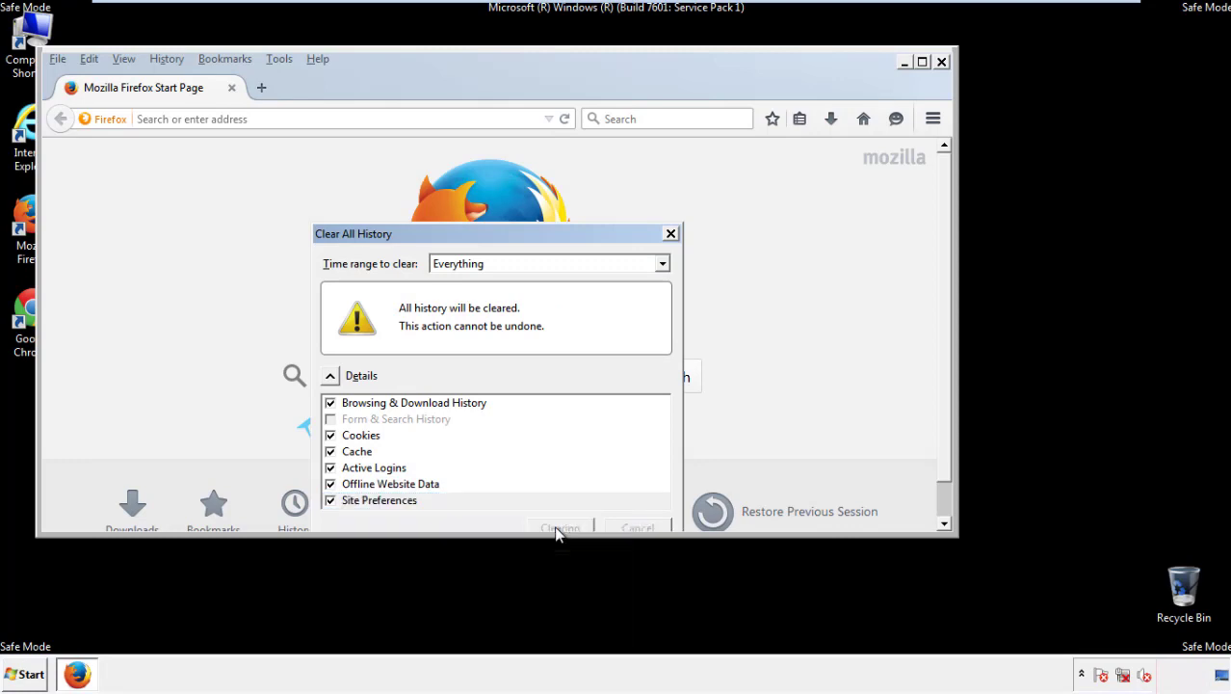
# Refresh Firefox from its Troubleshooting Information page, finish the import wizard without making it the default browser, and close Firefox.
pyautogui.click(318, 58)
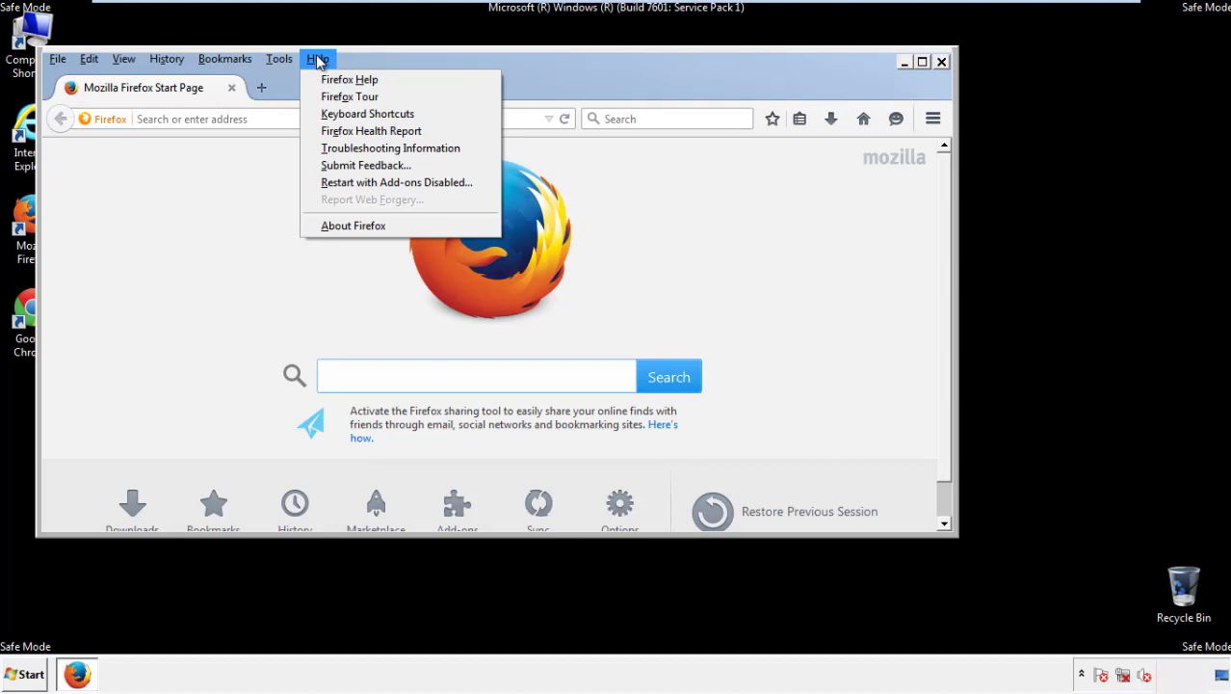
pyautogui.click(357, 147)
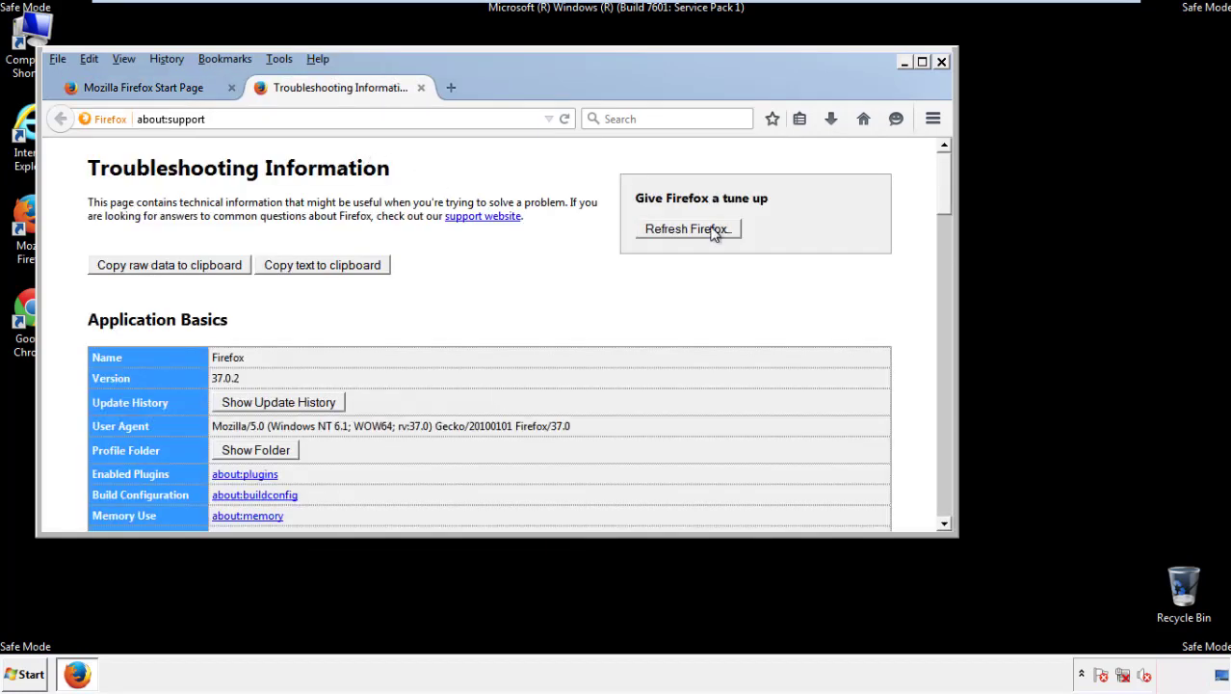
pyautogui.click(712, 234)
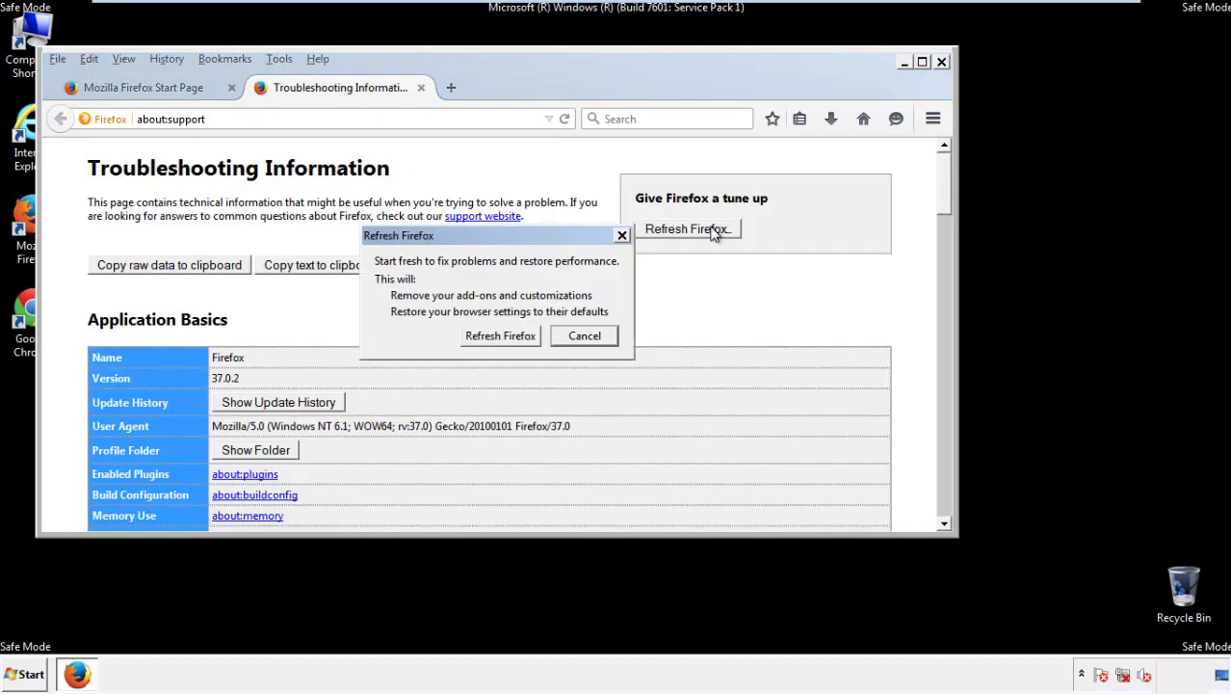
pyautogui.click(502, 338)
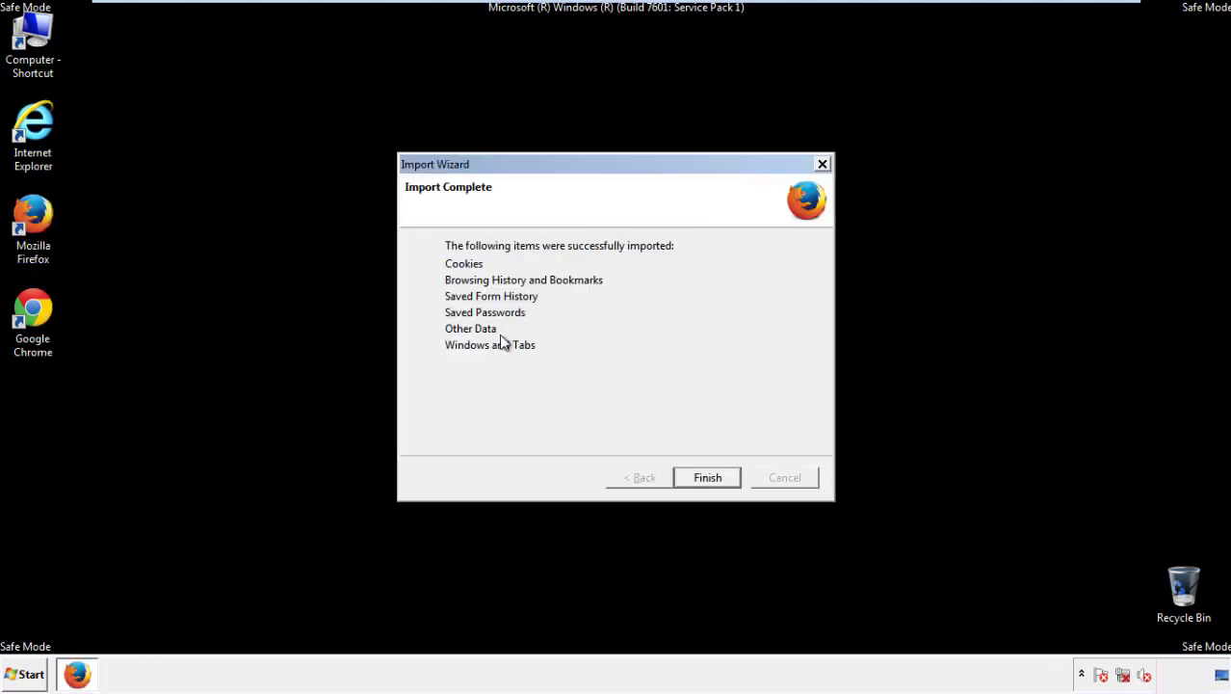
pyautogui.click(707, 478)
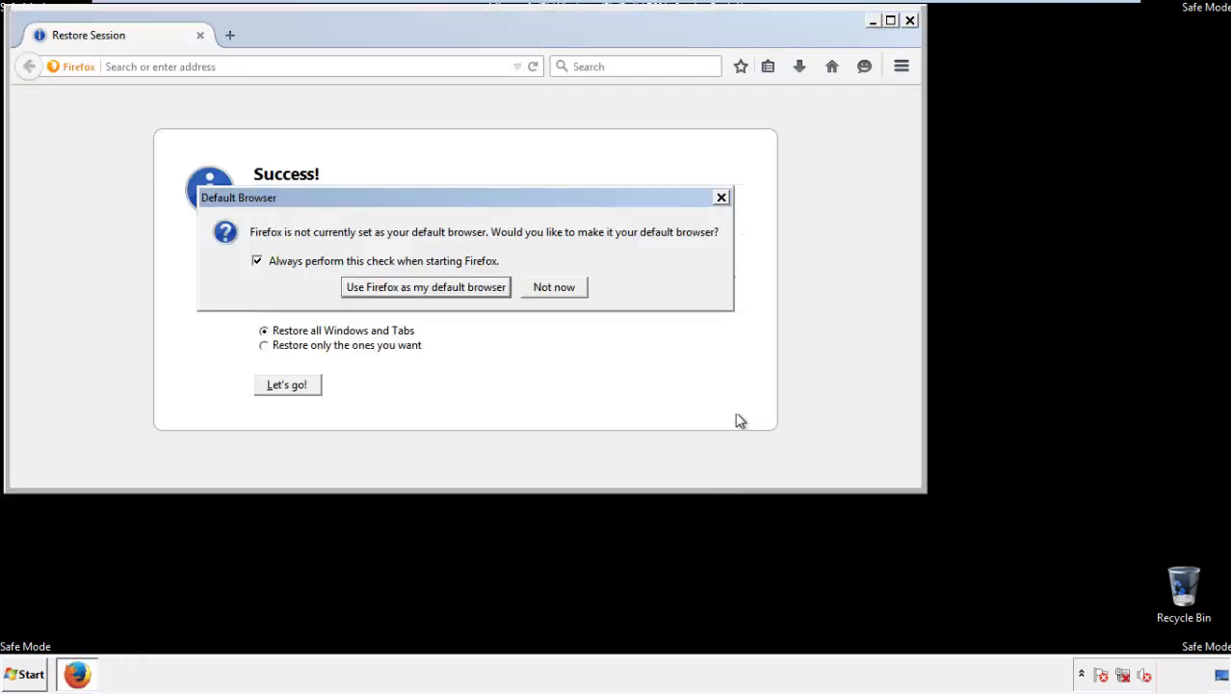
pyautogui.click(556, 287)
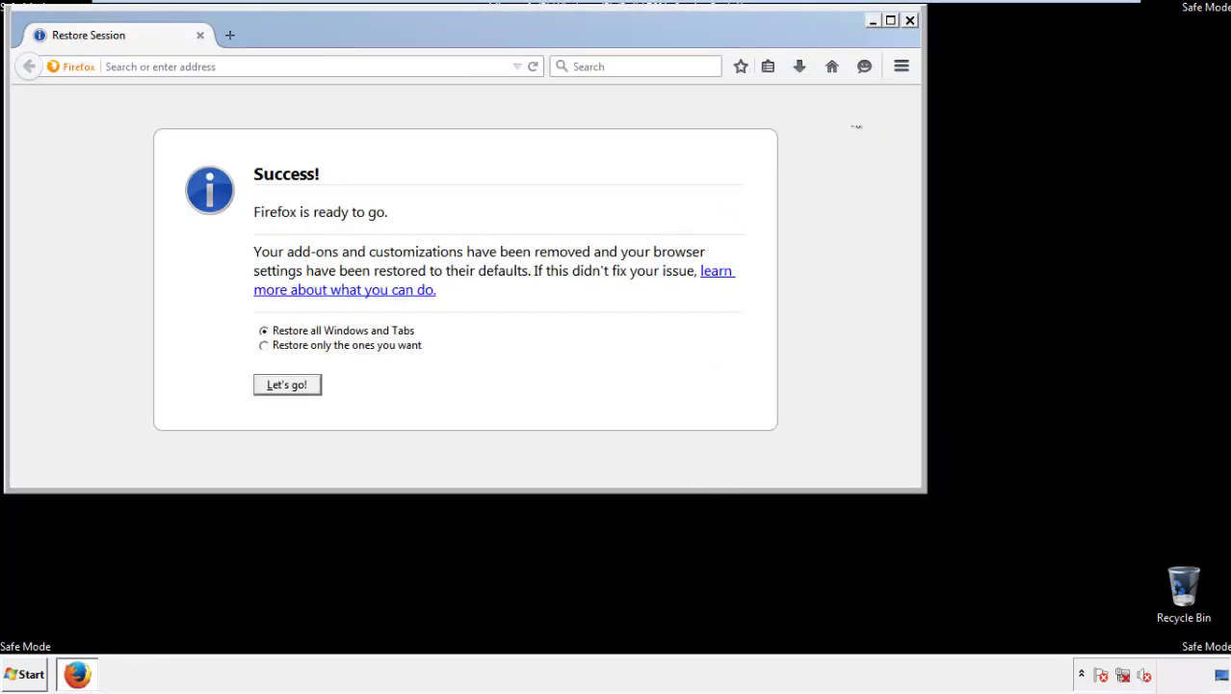
pyautogui.click(909, 20)
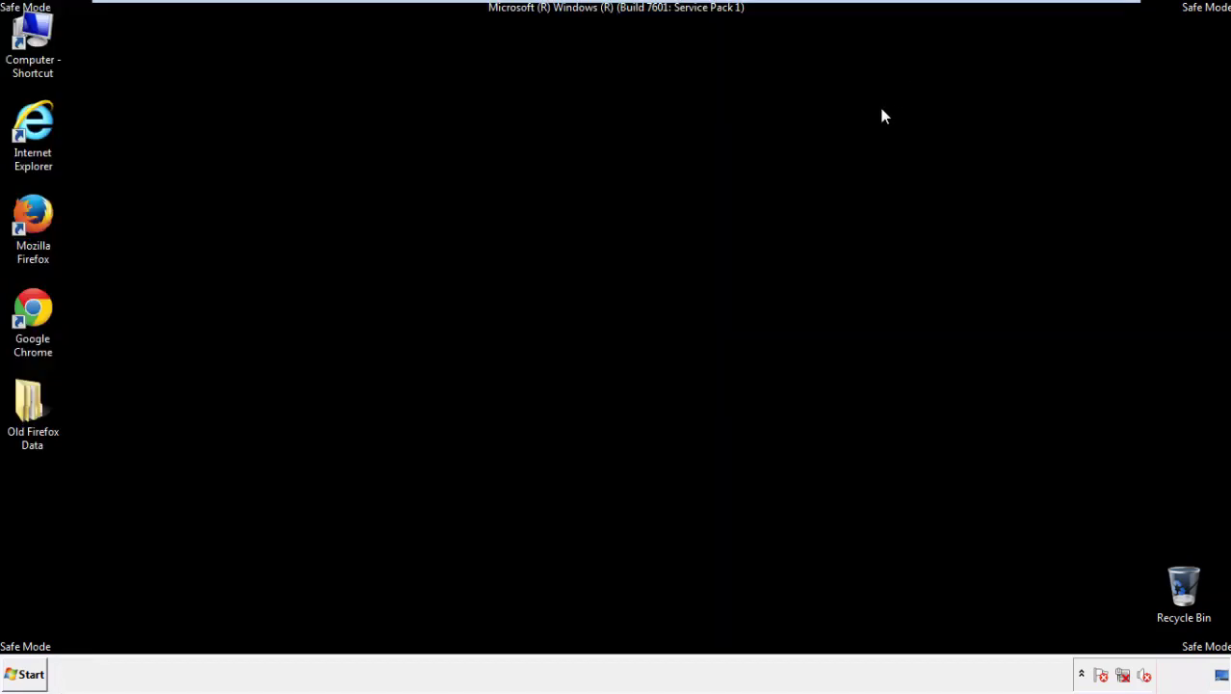
# Open Google Chrome and stop it from asking again to be the default browser.
pyautogui.click(29, 306)
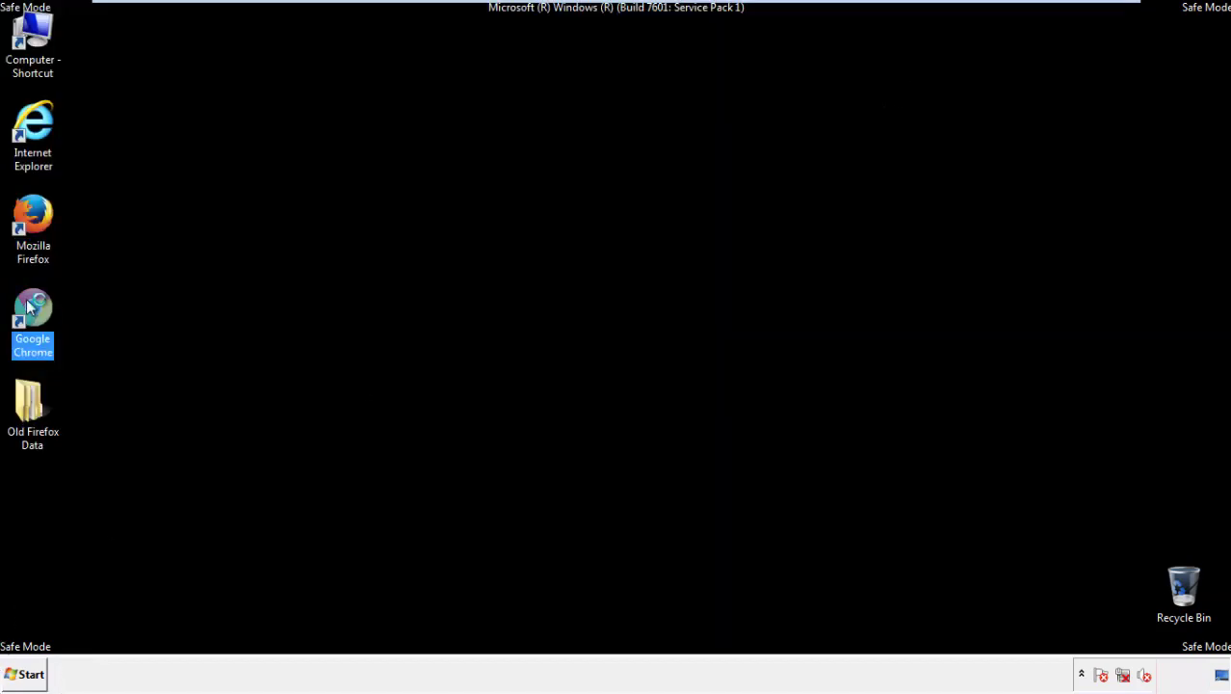
pyautogui.doubleClick(28, 306)
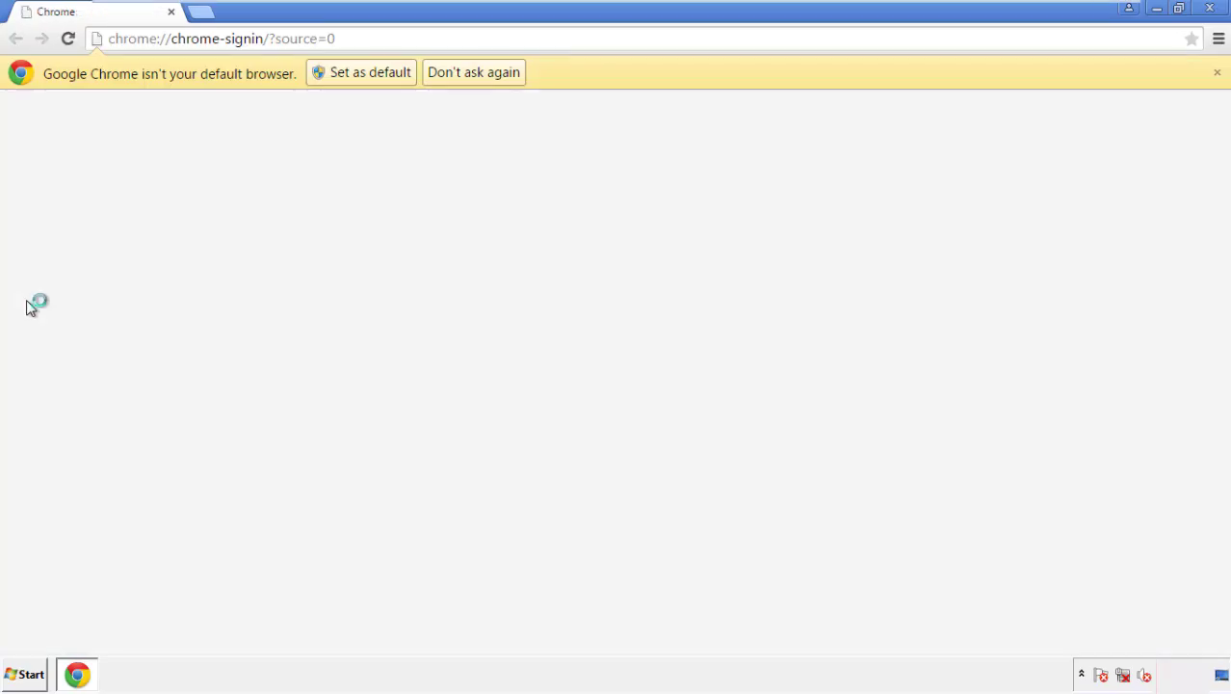
pyautogui.click(494, 73)
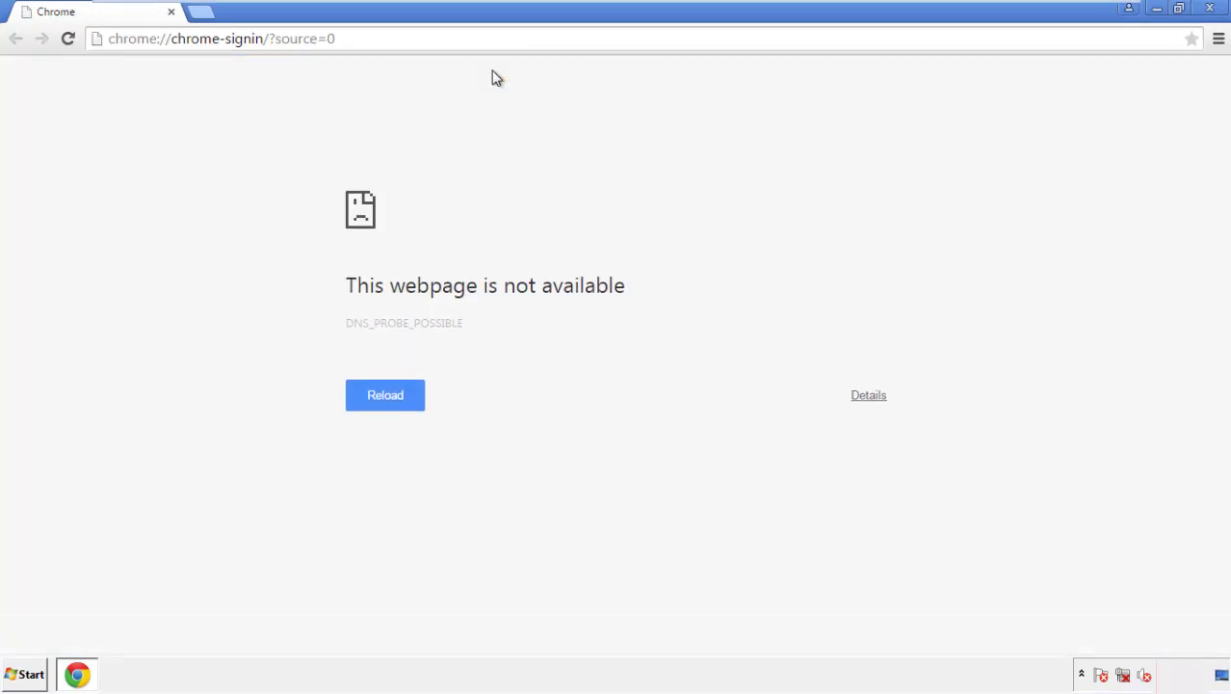
# Clear Chrome's browsing data from the beginning of time, adding Autofill form data and Hosted app data to the preselected items.
pyautogui.click(1220, 43)
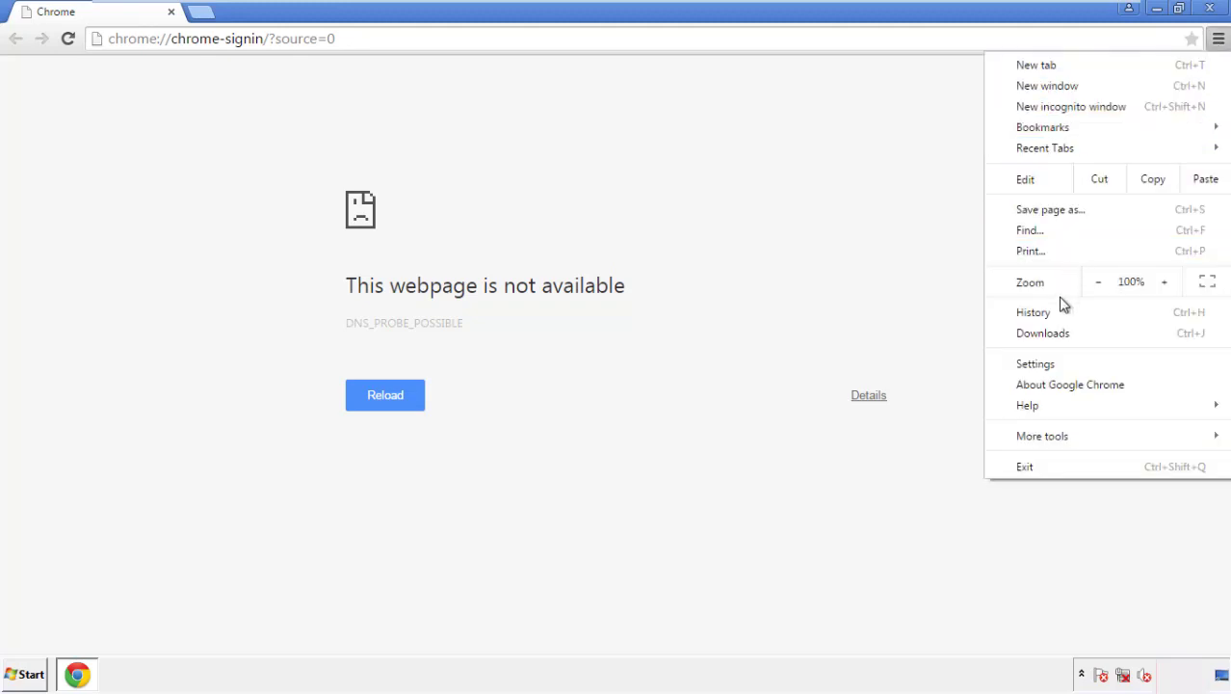
pyautogui.click(1038, 365)
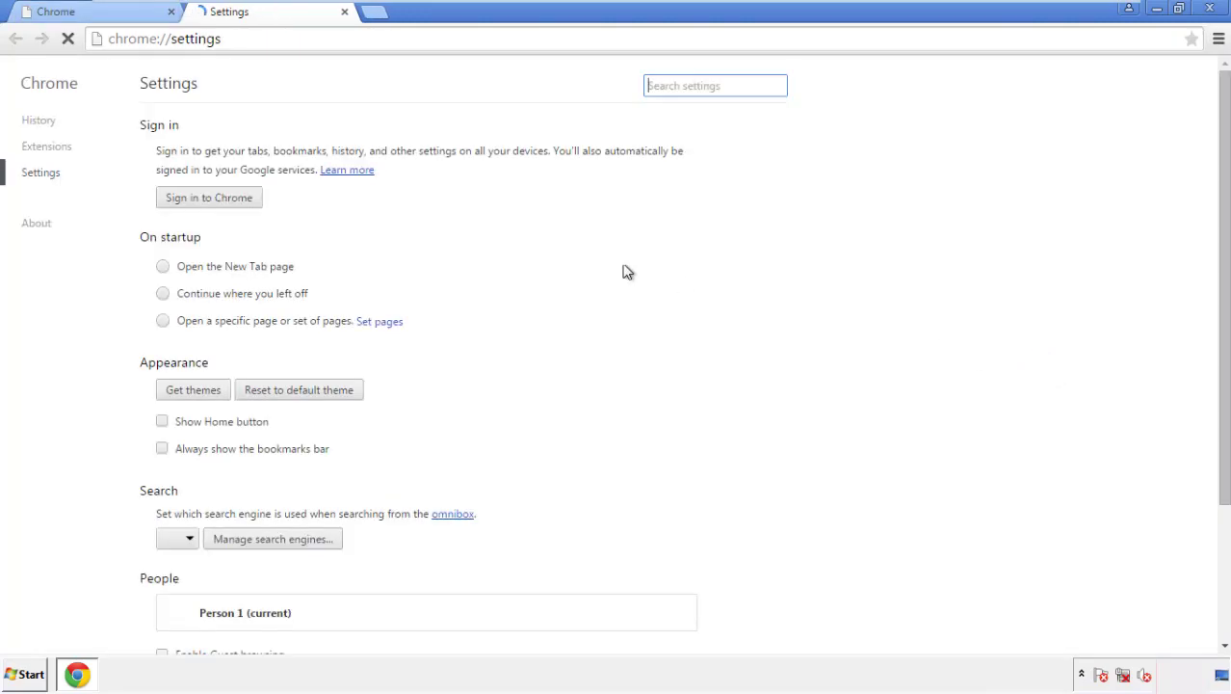
pyautogui.click(42, 121)
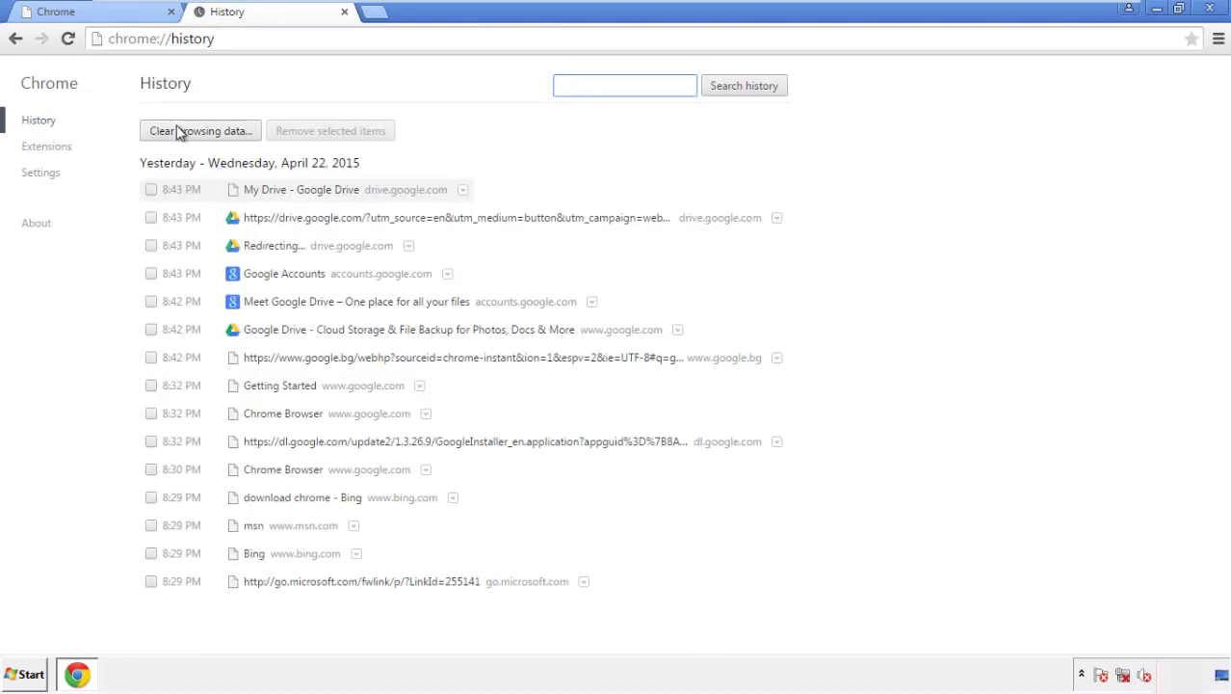
pyautogui.click(184, 134)
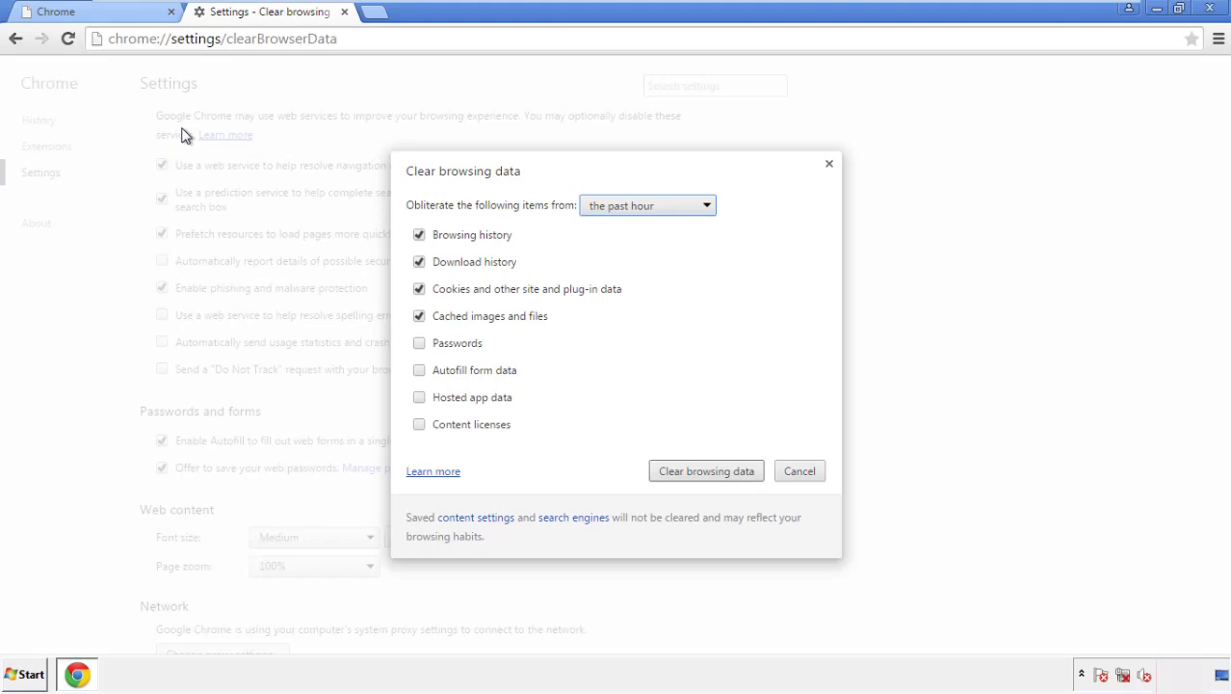
pyautogui.click(620, 208)
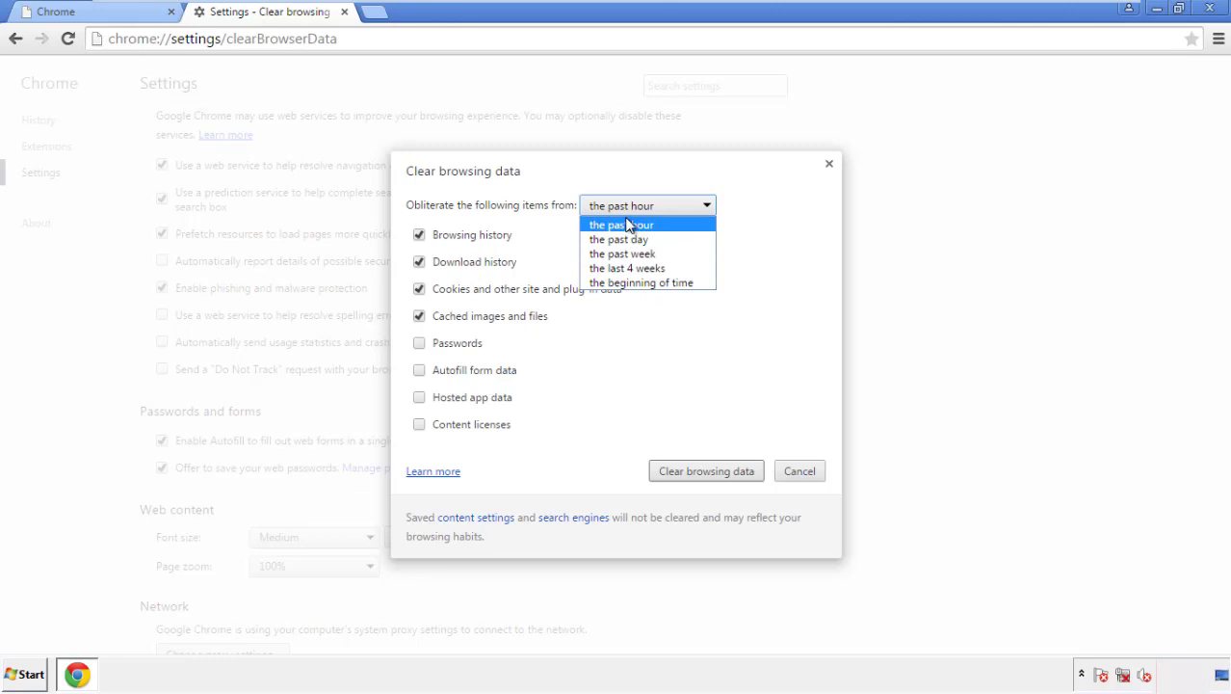
pyautogui.click(616, 283)
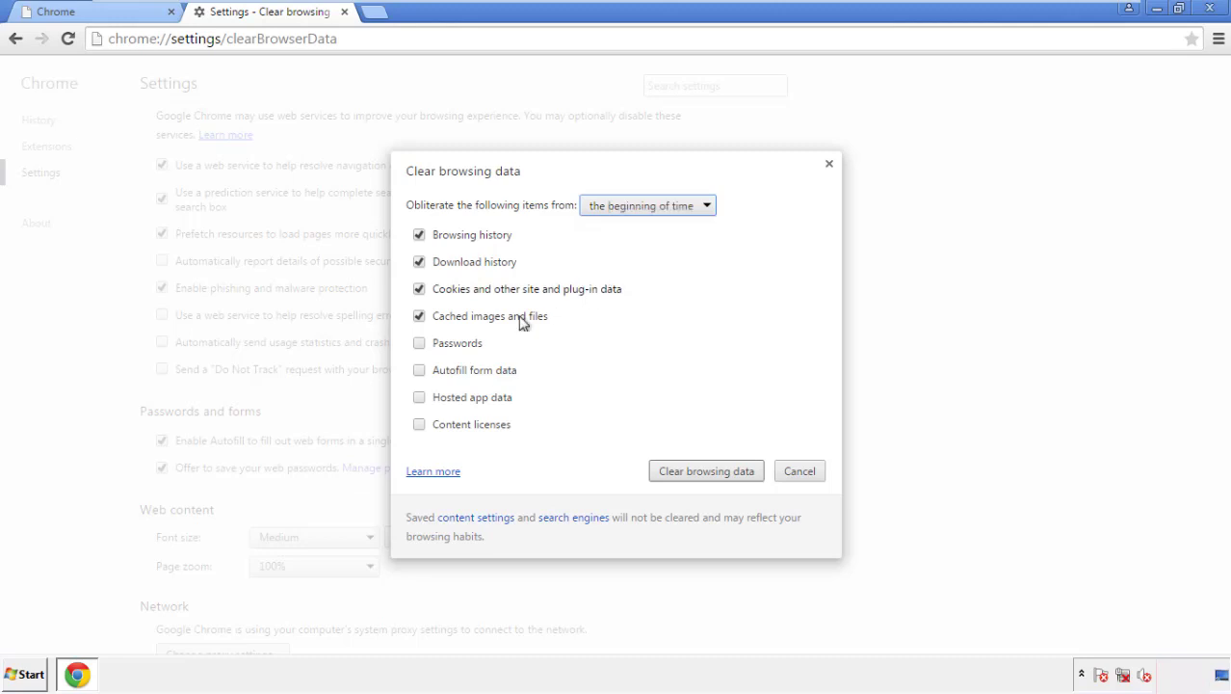
pyautogui.click(427, 371)
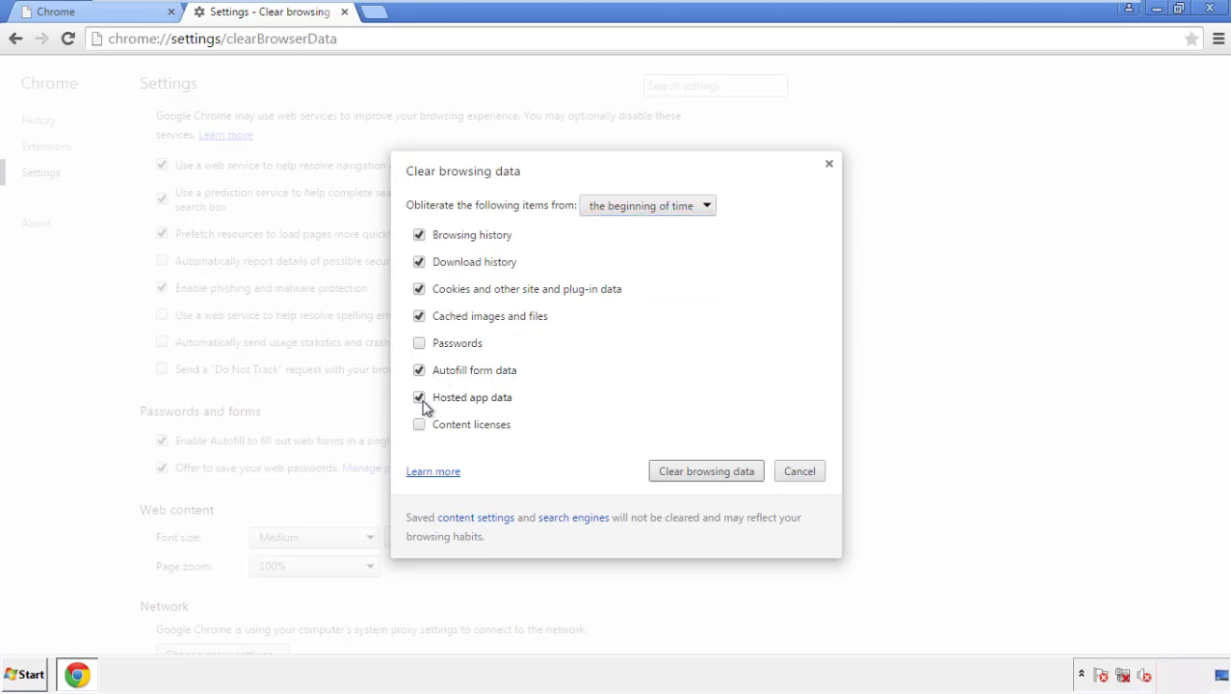
pyautogui.click(687, 471)
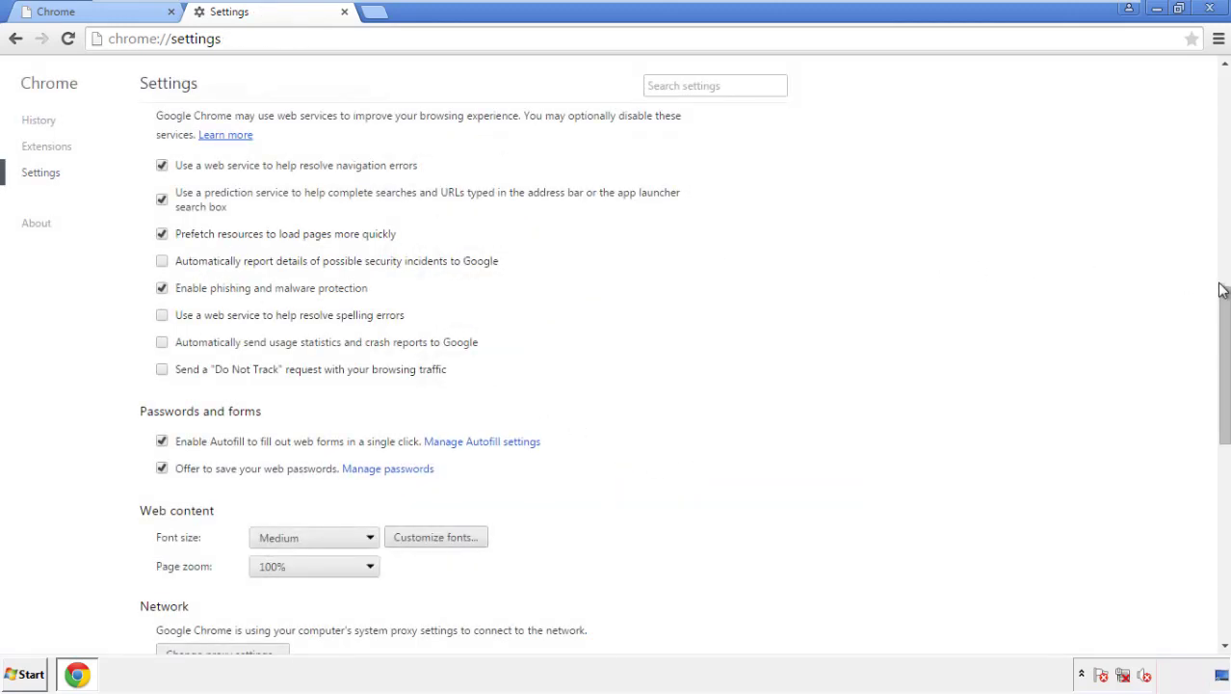
# Reset Chrome's settings to their original defaults and close the browser.
pyautogui.moveTo(1221, 289); pyautogui.dragTo(1223, 509)
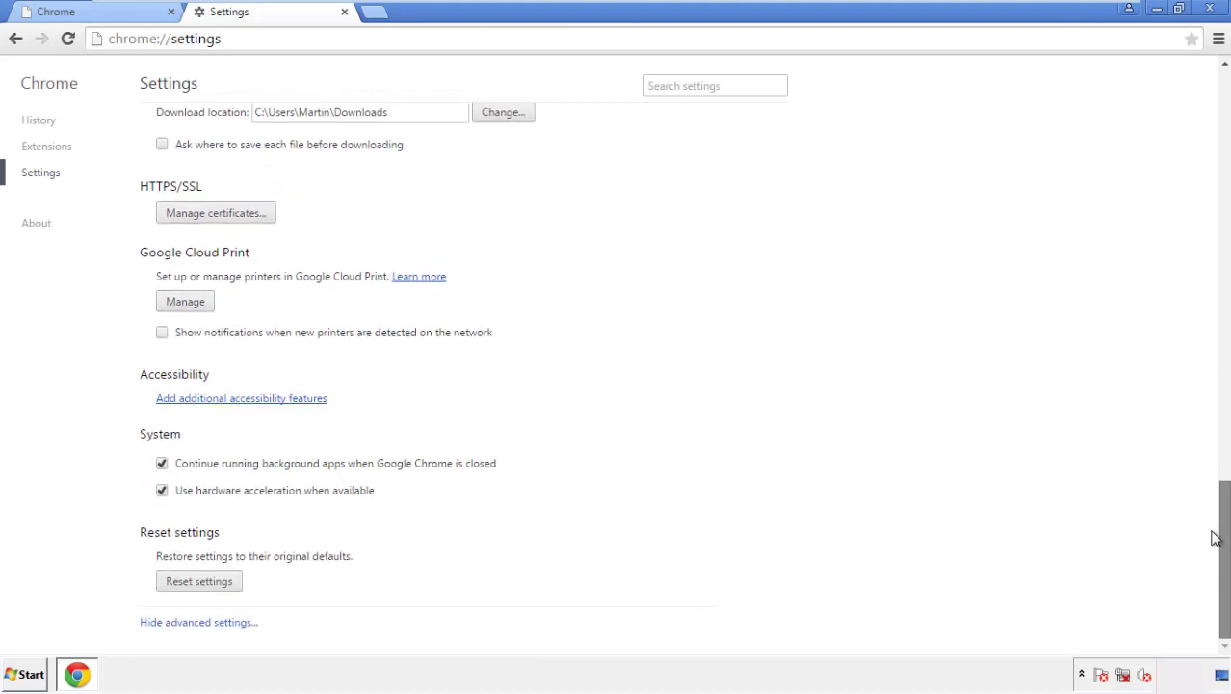
pyautogui.click(231, 584)
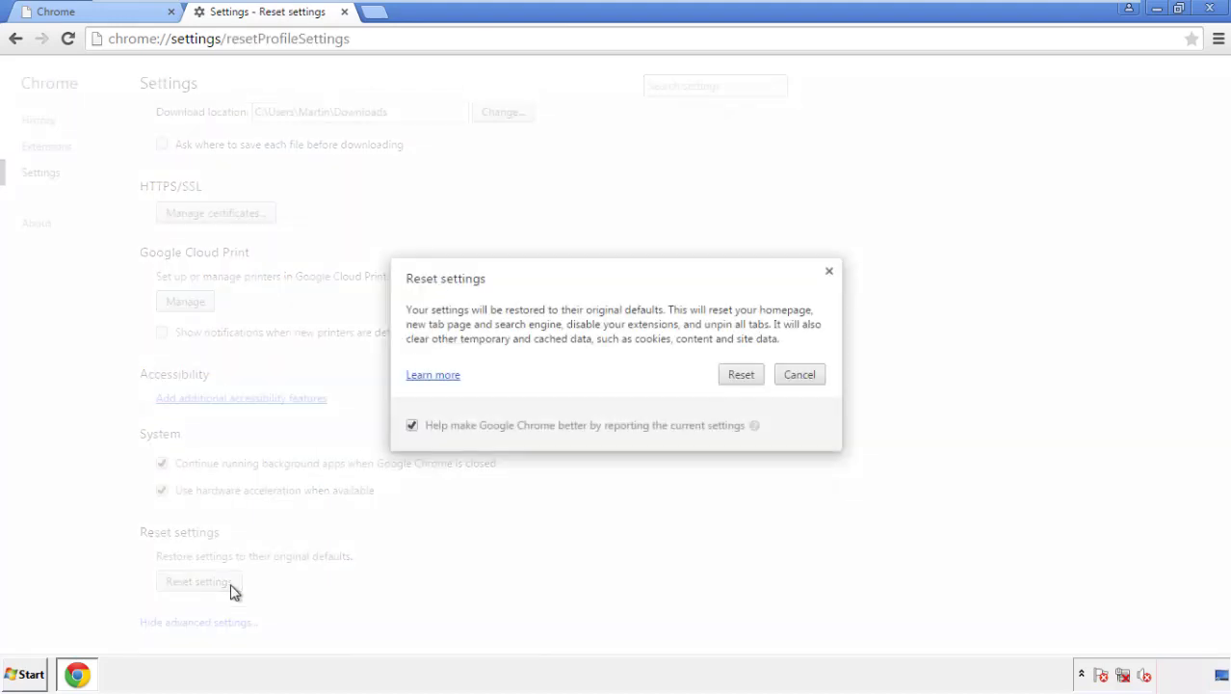
pyautogui.click(742, 376)
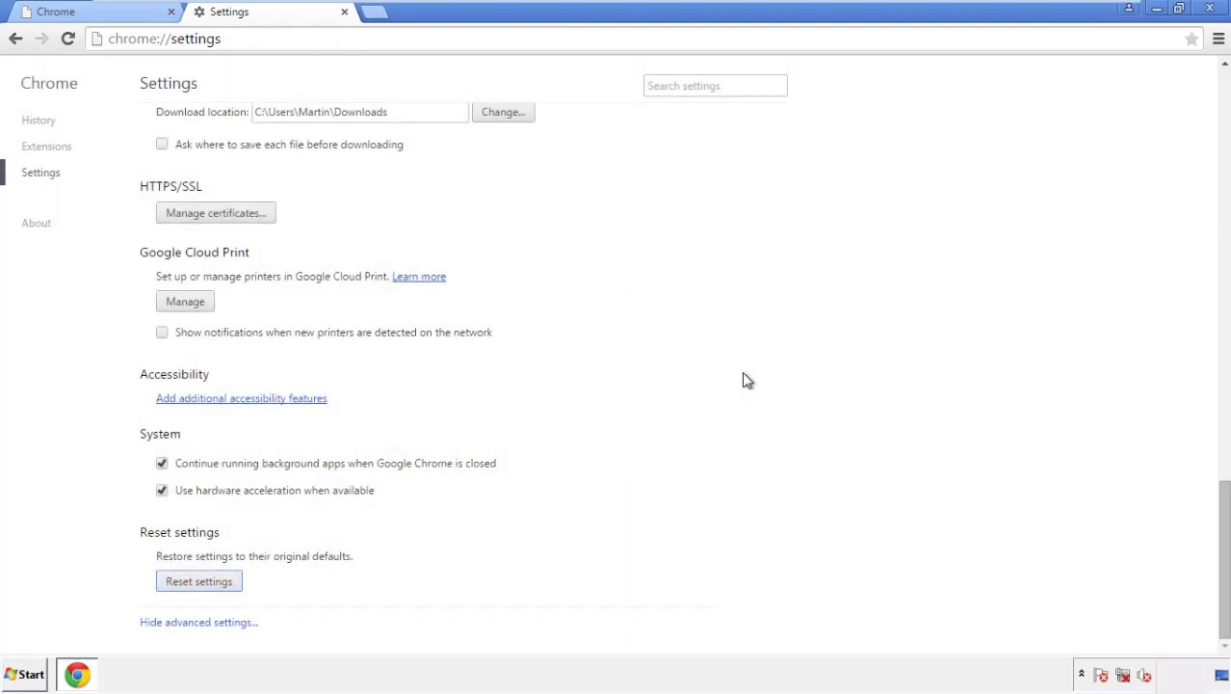
pyautogui.click(1206, 8)
pyautogui.click(664, 313)
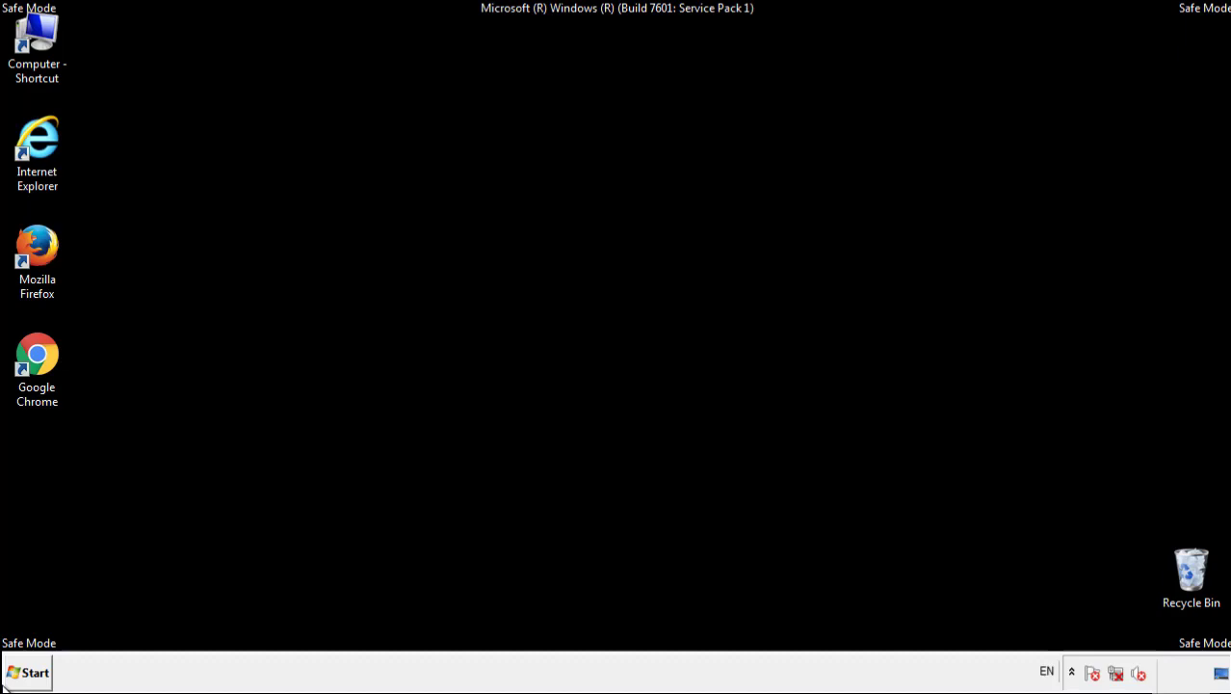
# Open Firefox, remove the suspicious Search Mine extension from its add-ons, and close the browser.
pyautogui.doubleClick(47, 239)
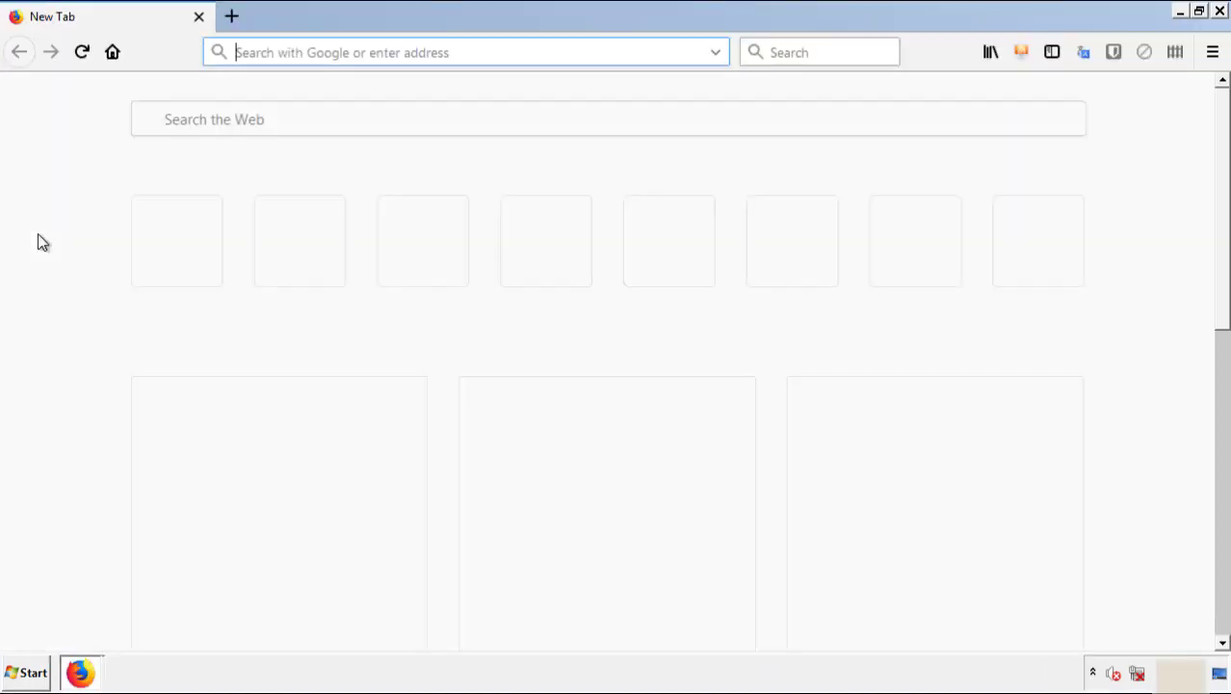
pyautogui.click(1212, 52)
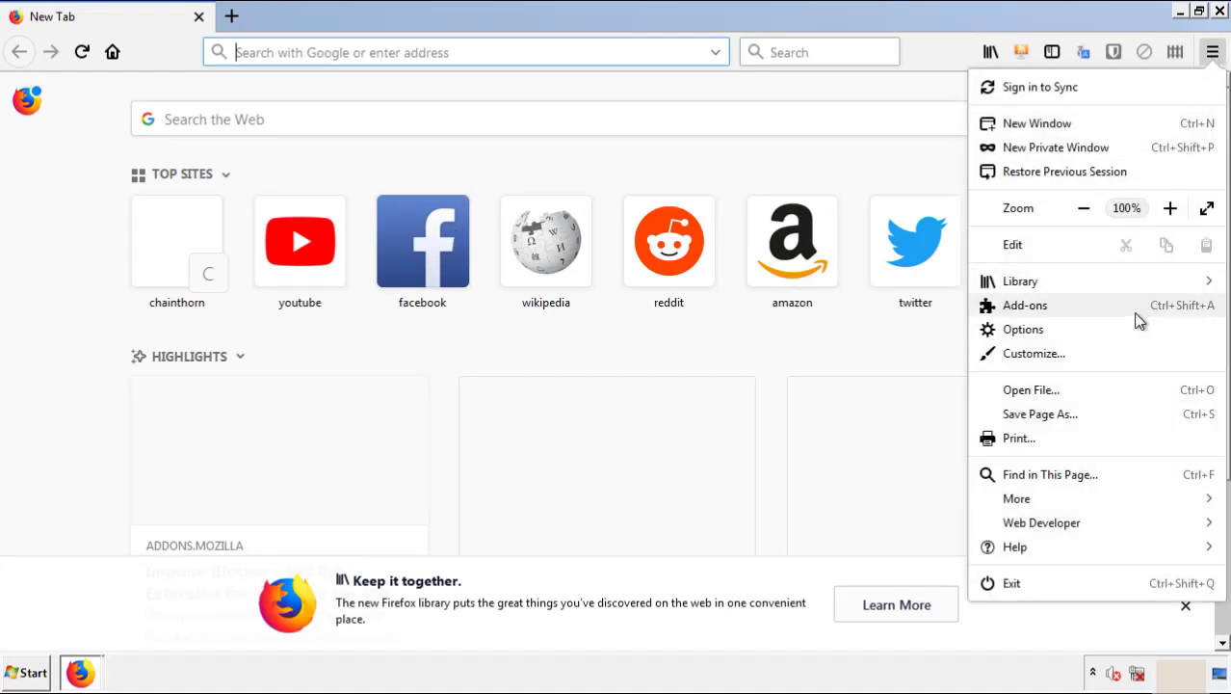
pyautogui.click(1026, 306)
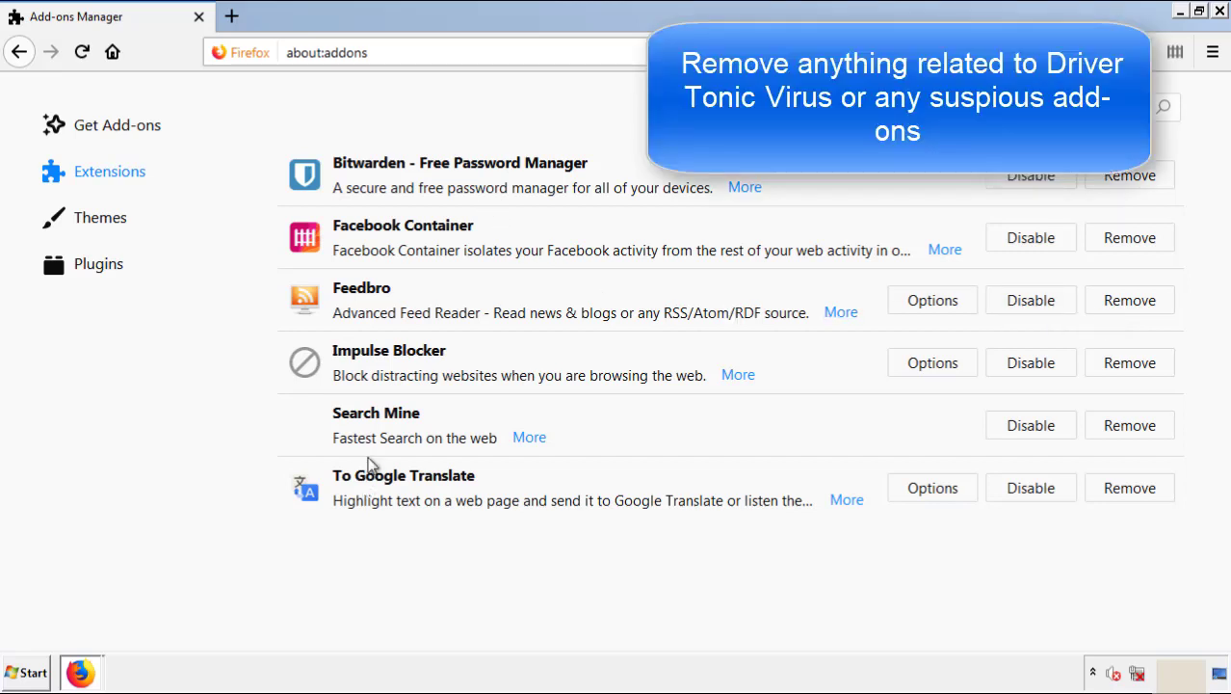
pyautogui.click(1117, 425)
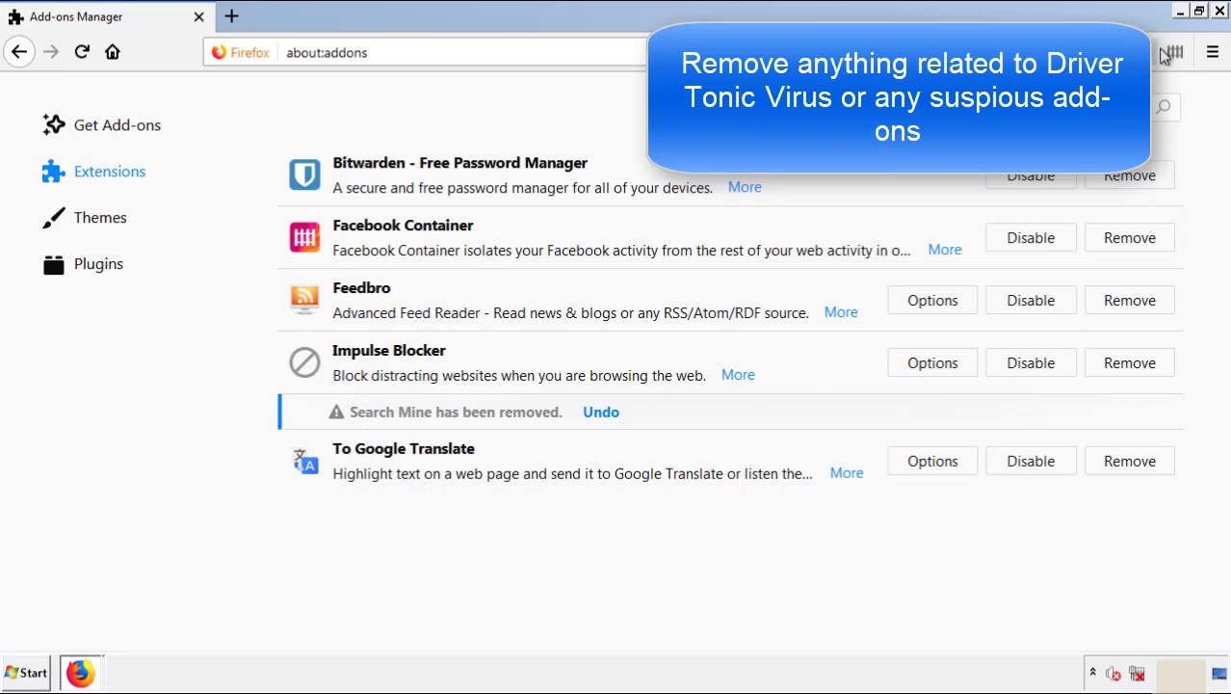
pyautogui.click(1221, 12)
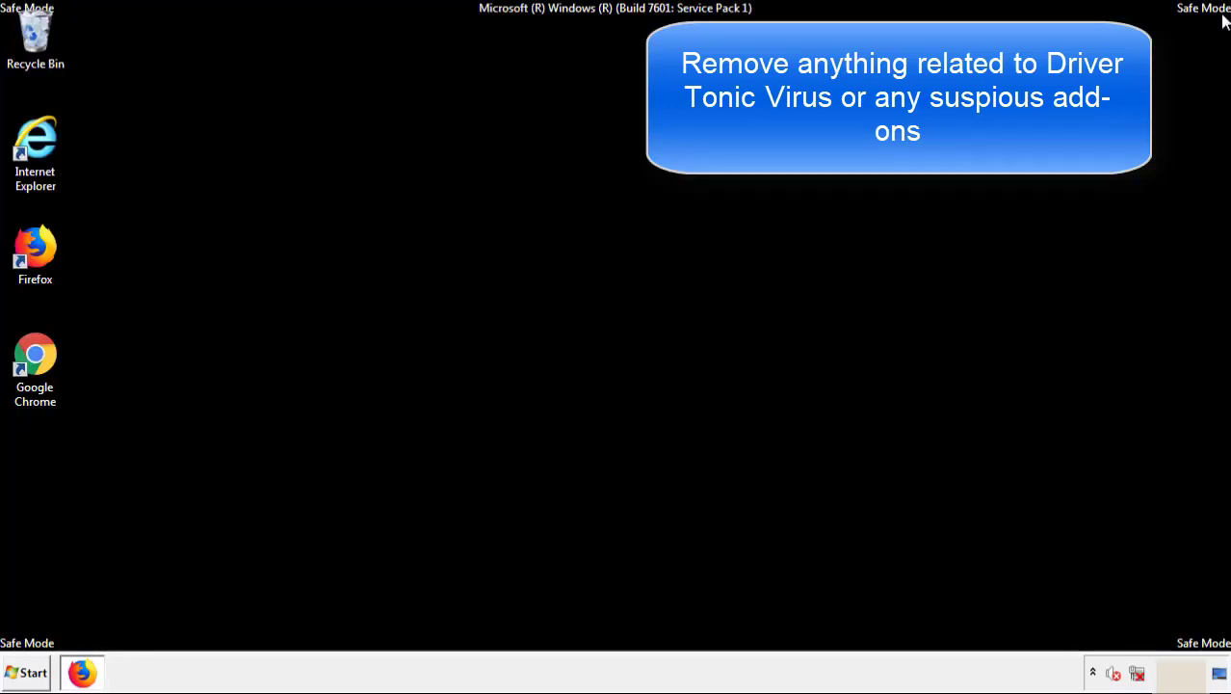
# Open Google Chrome, remove the suspicious Search Mine extension from its extensions, and close the browser.
pyautogui.doubleClick(35, 358)
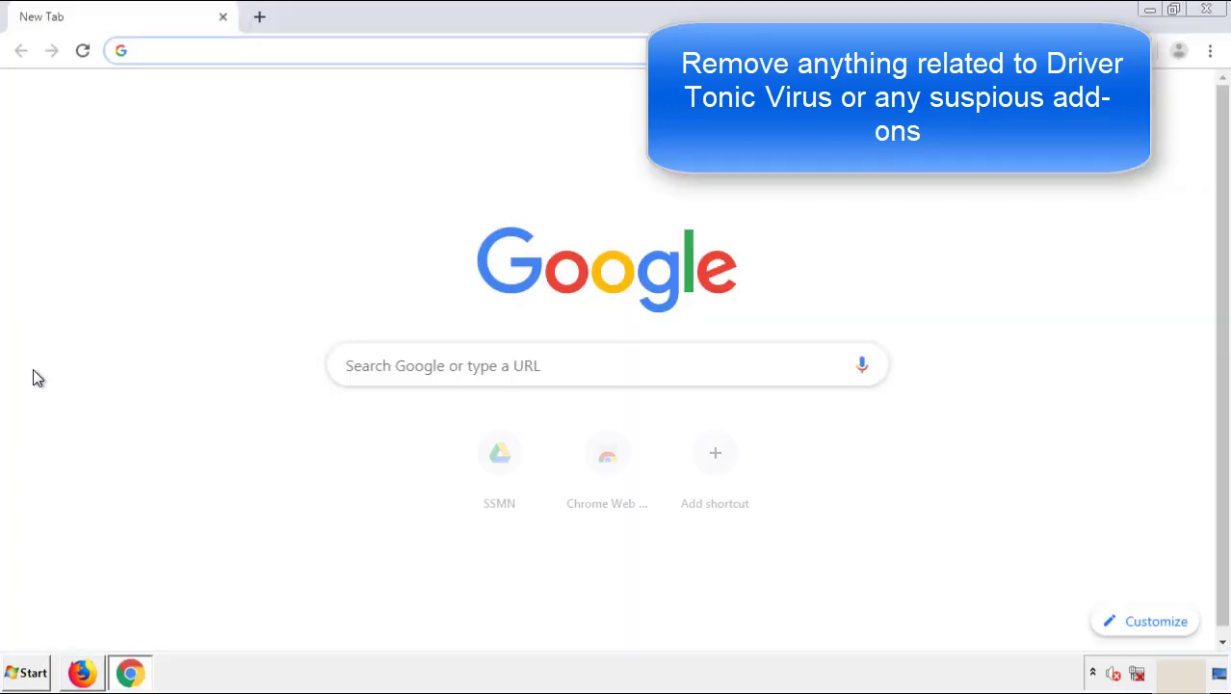
pyautogui.click(1209, 50)
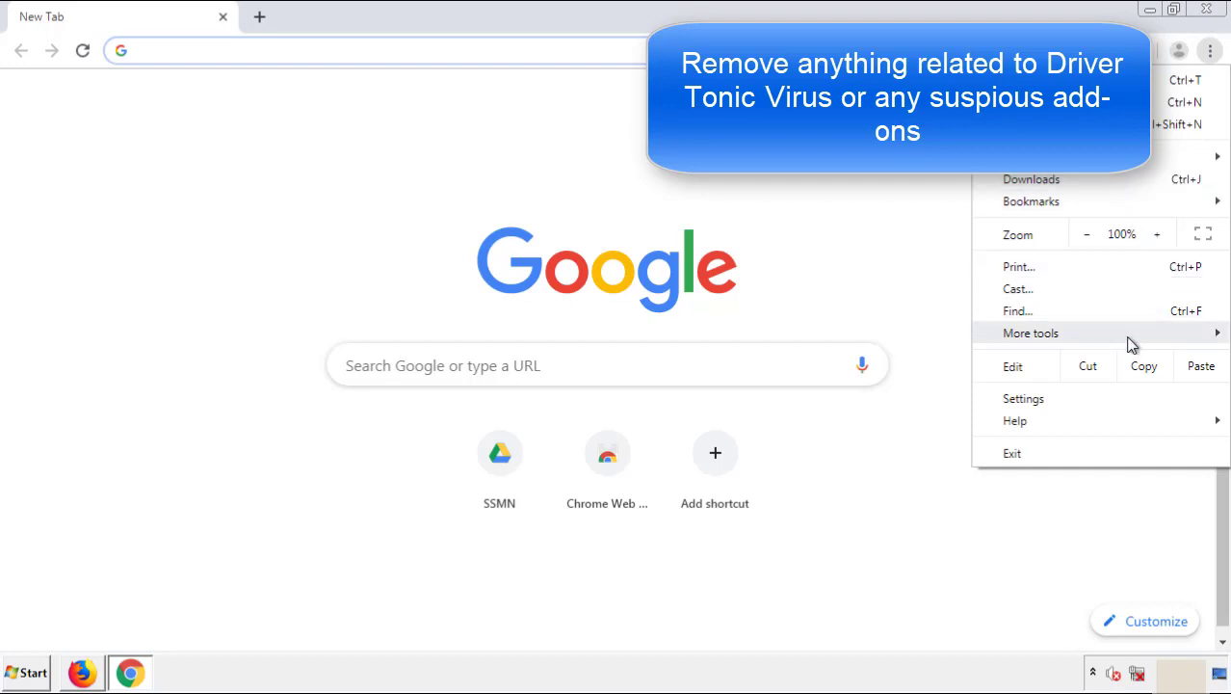
pyautogui.moveTo(1102, 338)
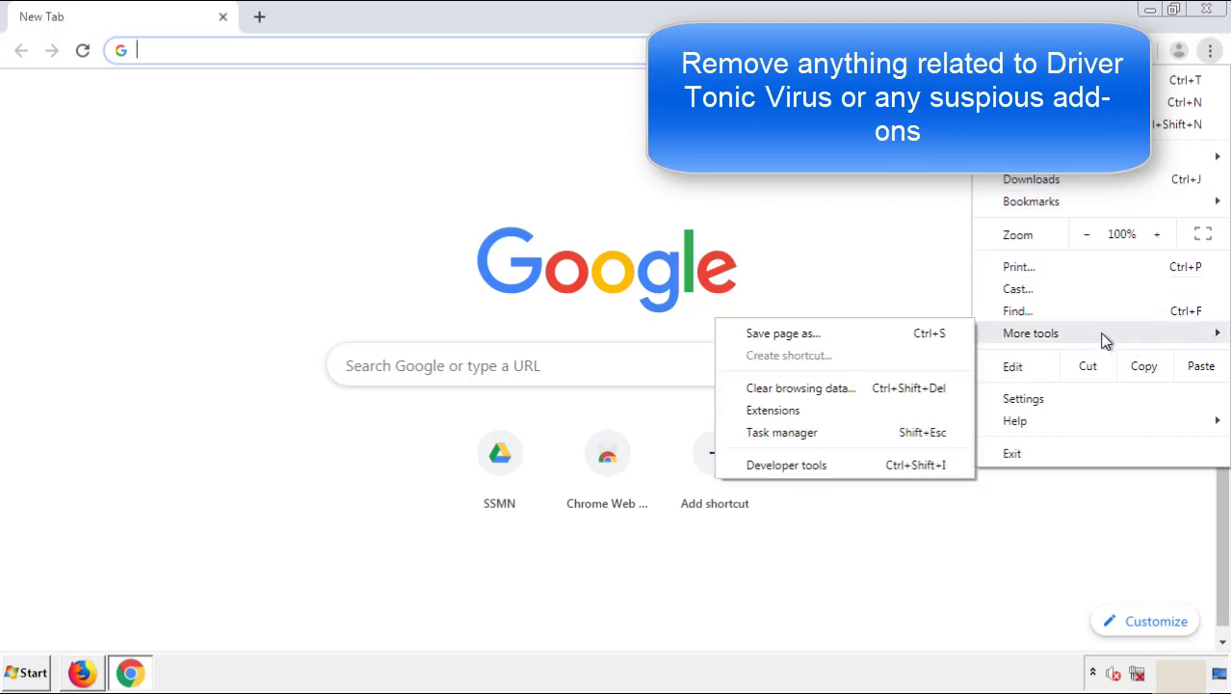
pyautogui.click(782, 409)
pyautogui.scroll(-10, 349, 310)
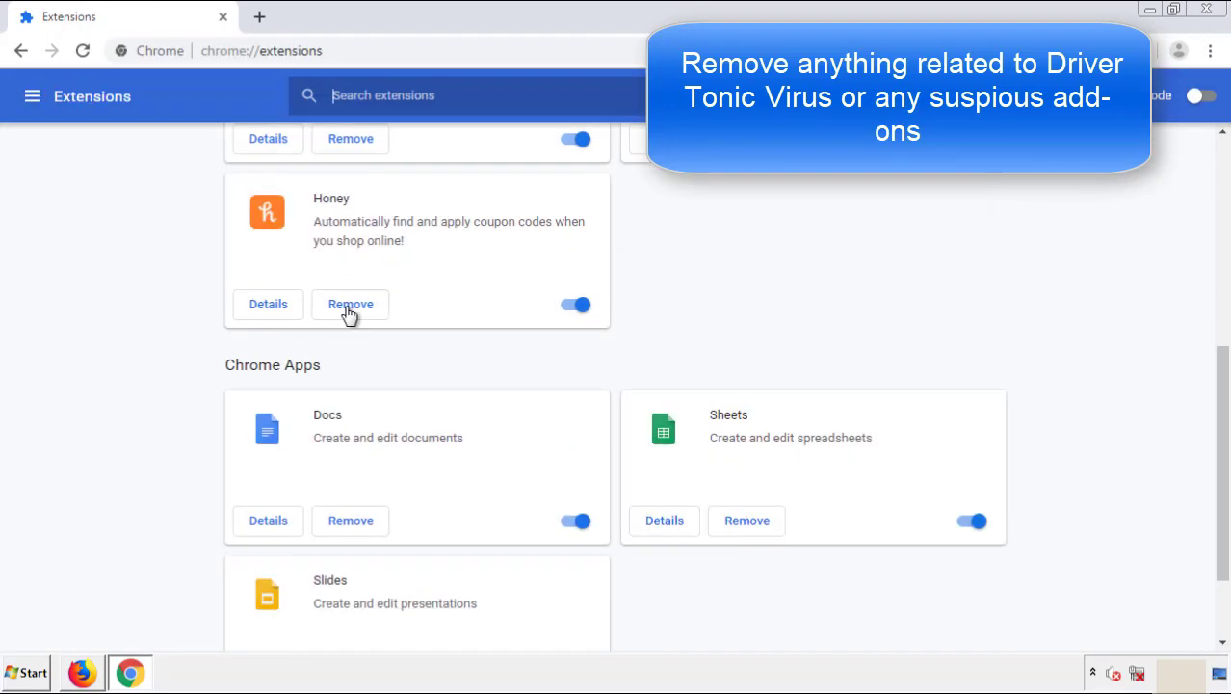
pyautogui.scroll(10, 467, 351)
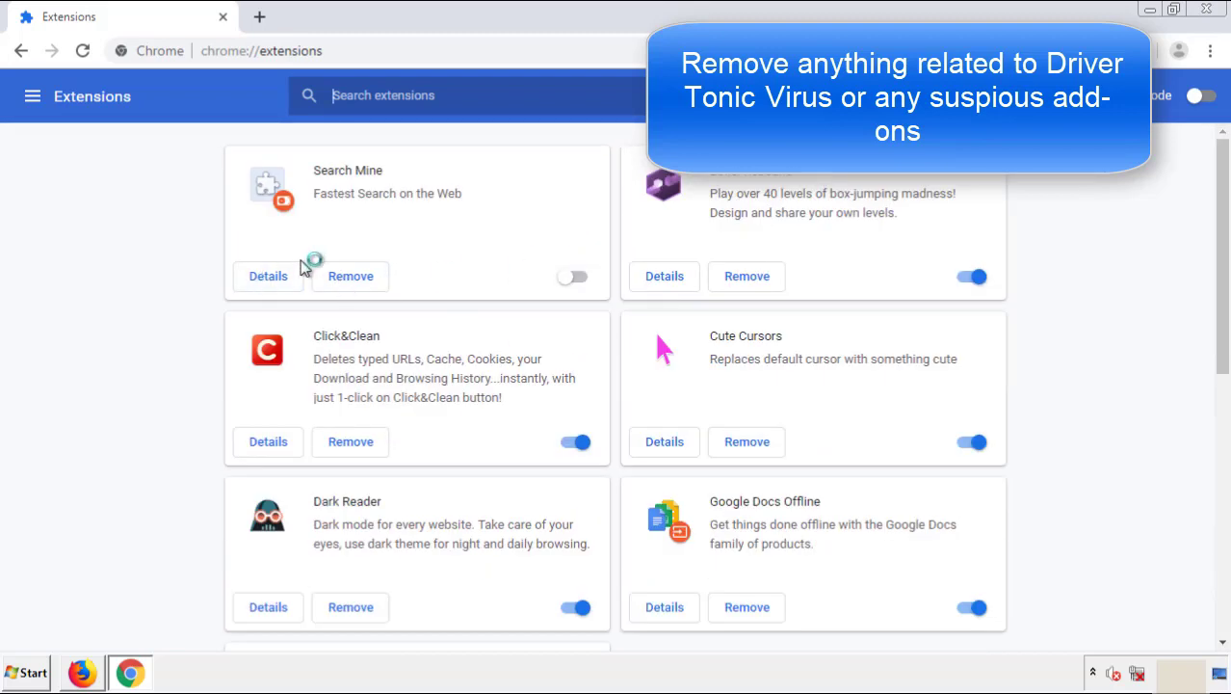
pyautogui.click(350, 281)
pyautogui.click(780, 155)
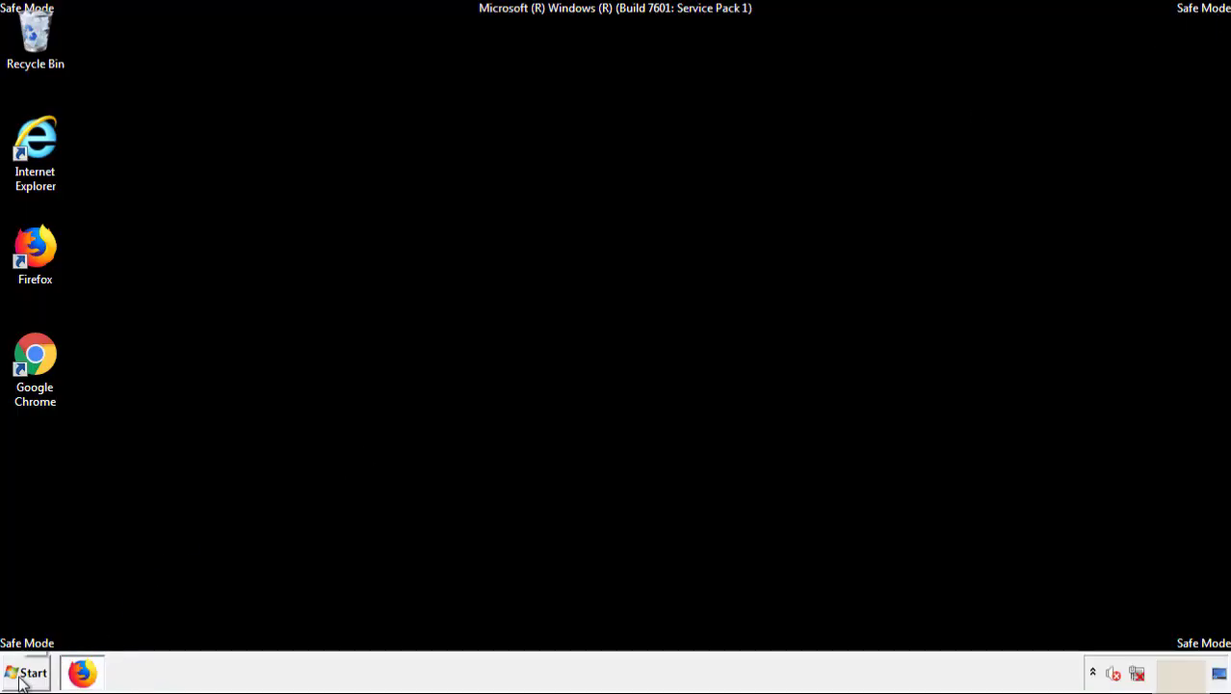
# Open the Windows shutdown options to restart the computer.
pyautogui.click(29, 673)
pyautogui.click(332, 631)
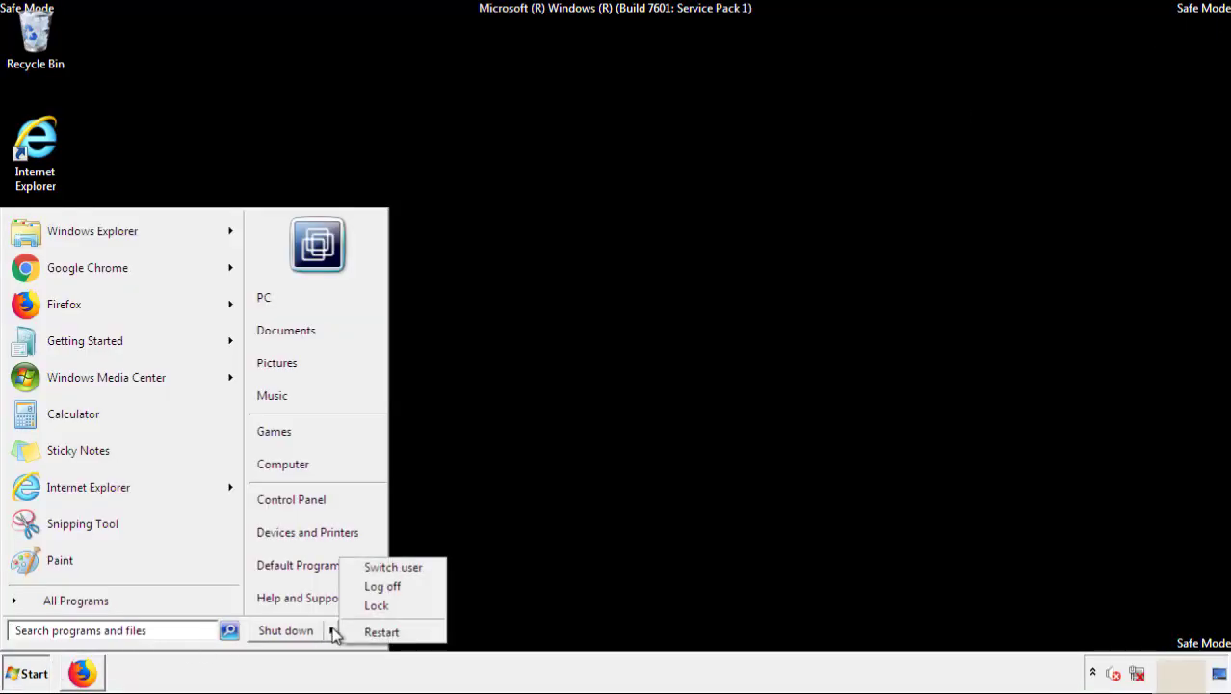